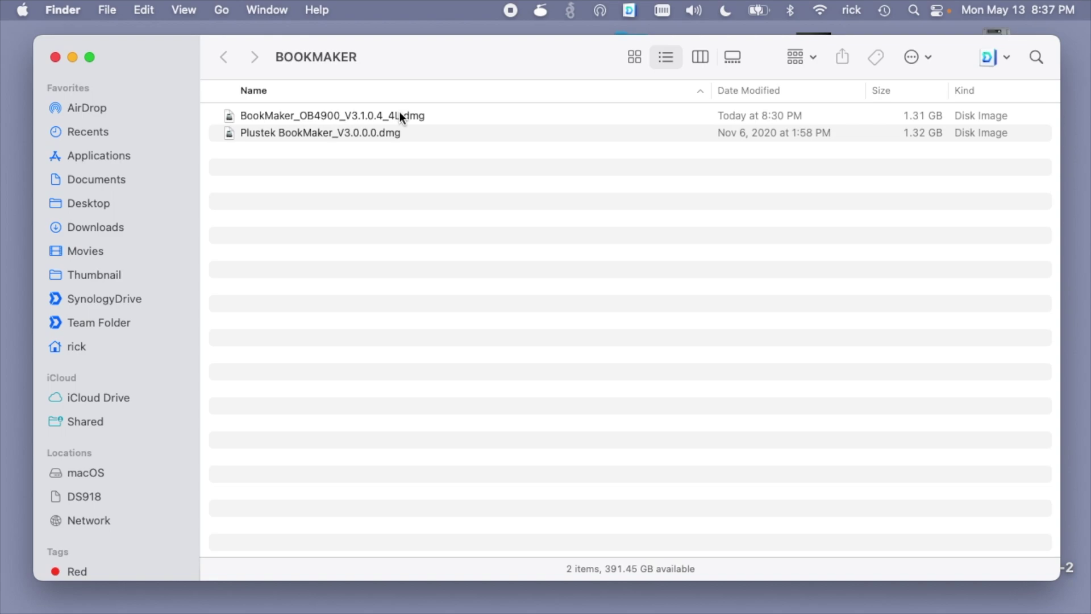
# - Install BookMaker from BookMaker_OB4900_V3.1.0.4_4L.dmg, allowing Finder and Dock access, then close the installer
pyautogui.doubleClick(373, 115)
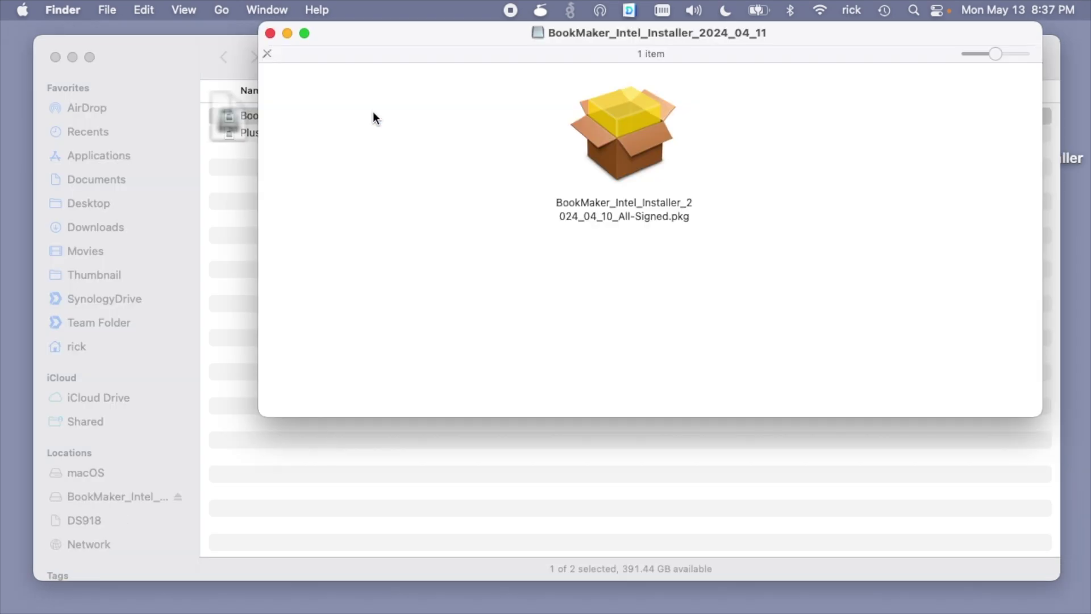
pyautogui.doubleClick(622, 134)
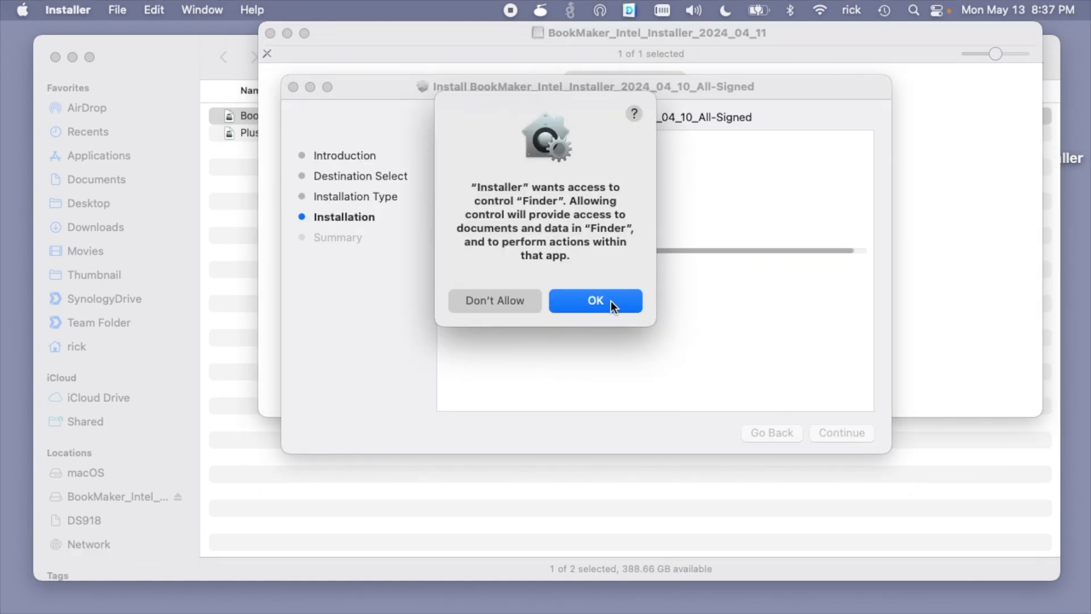
pyautogui.click(606, 300)
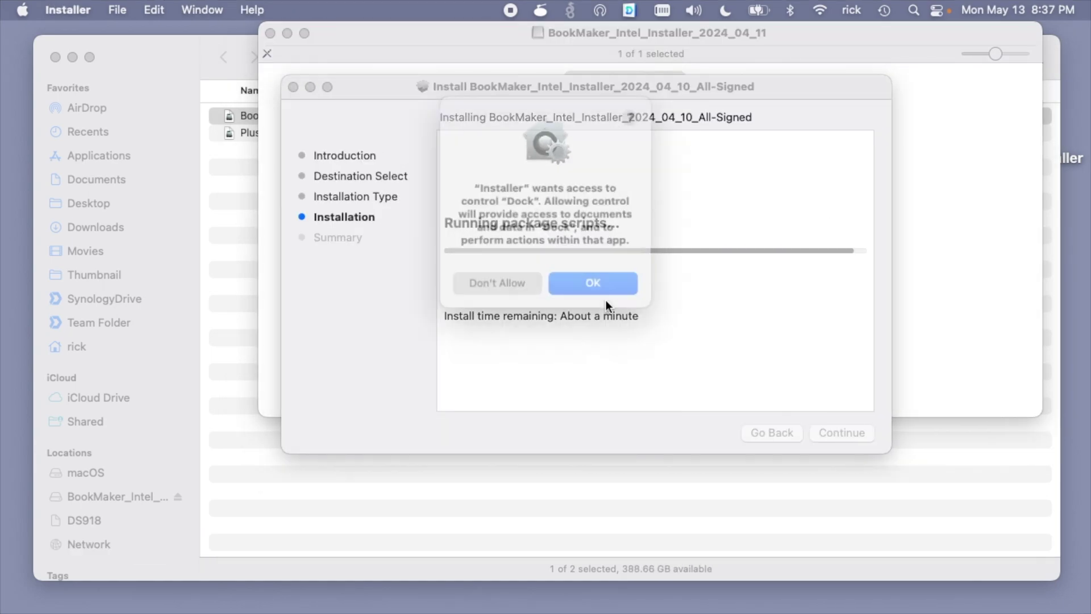
pyautogui.click(604, 288)
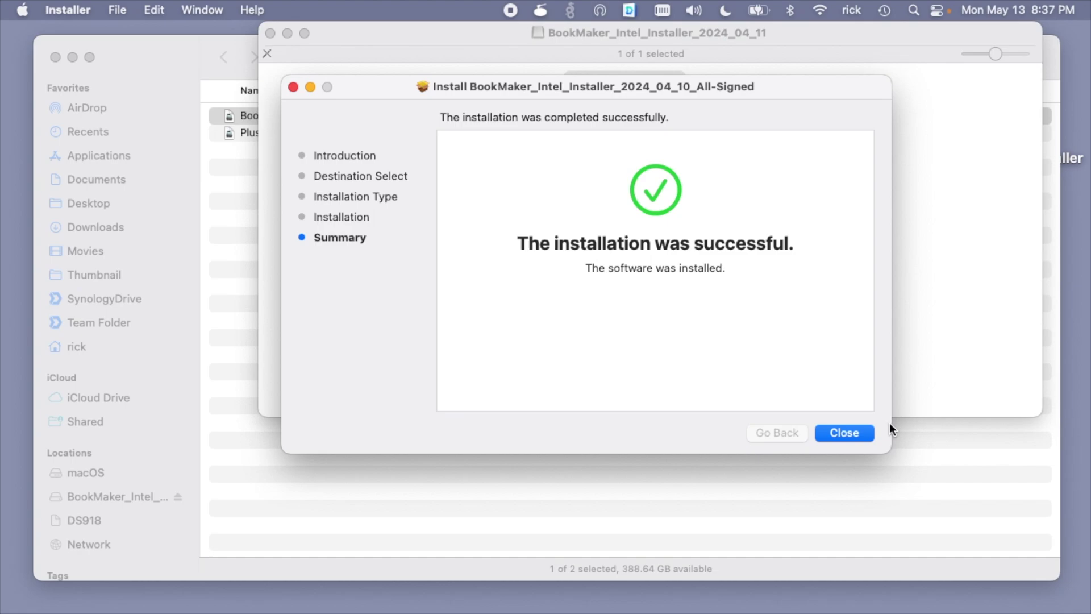
pyautogui.click(845, 434)
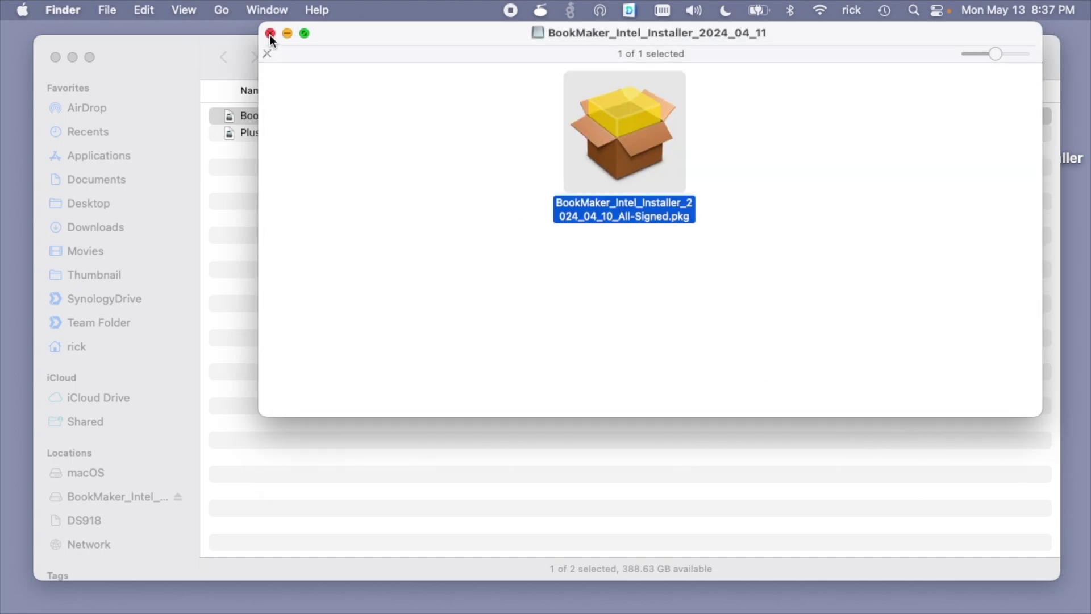
# - Close the disk image window and launch BookMaker_x86_64 from Applications › Plustek › BookMaker
pyautogui.click(271, 34)
pyautogui.click(147, 162)
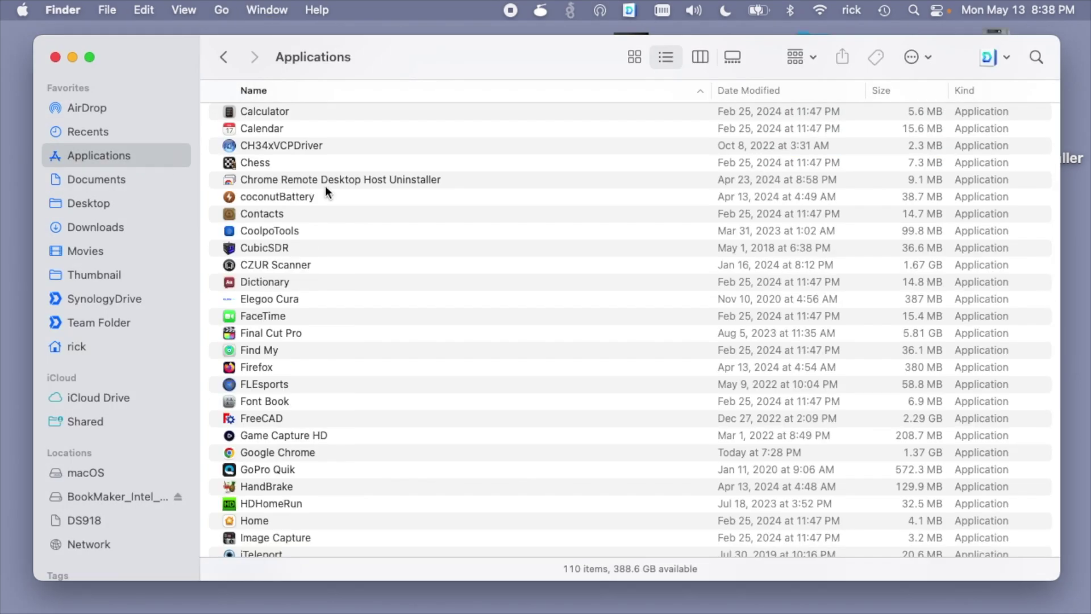
pyautogui.scroll(5, 301, 335)
pyautogui.scroll(-20, 302, 336)
pyautogui.scroll(2, 302, 335)
pyautogui.click(217, 174)
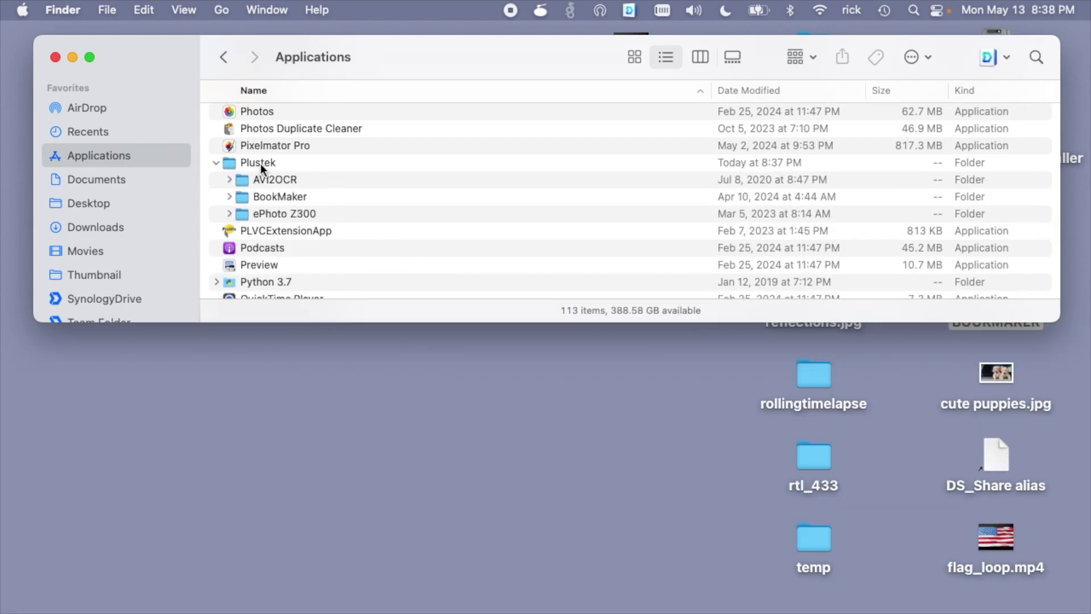
pyautogui.doubleClick(291, 196)
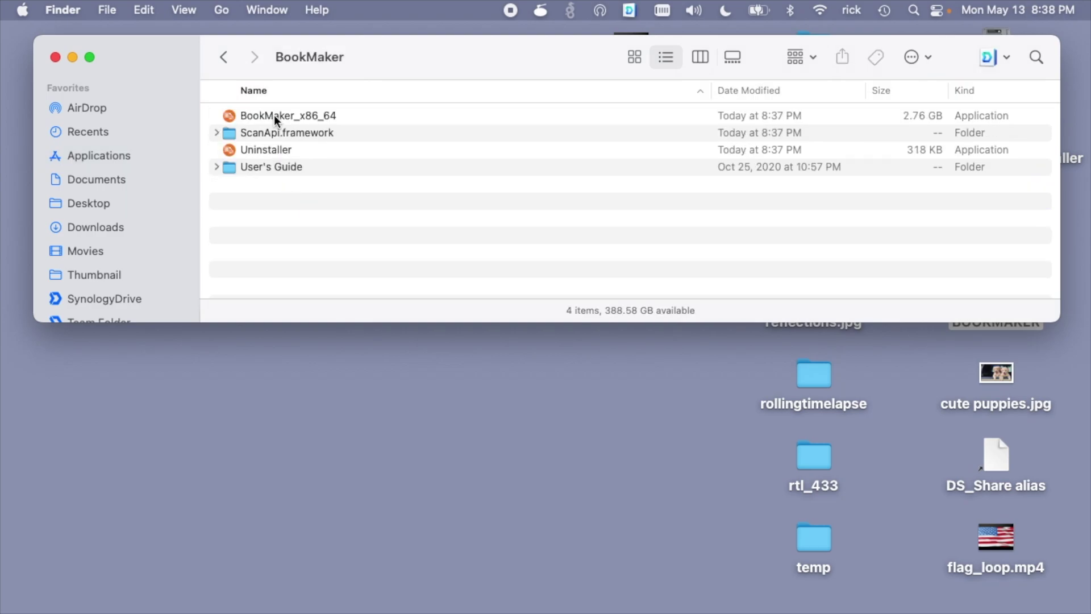
pyautogui.click(274, 114)
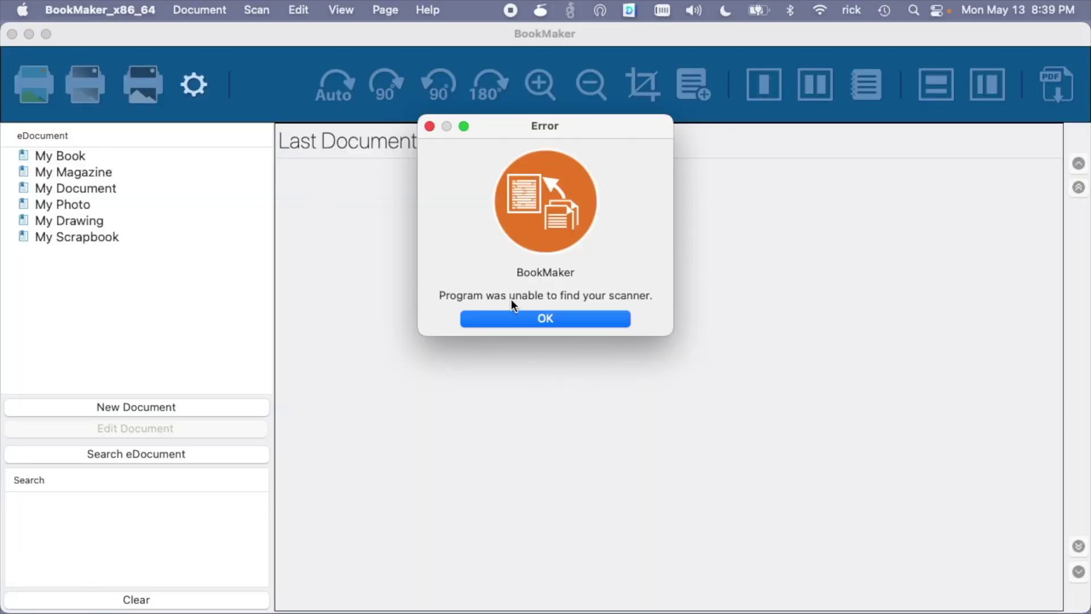
# - Dismiss the scanner-not-found error and start a Scan & Export Document job in My Book
pyautogui.click(514, 314)
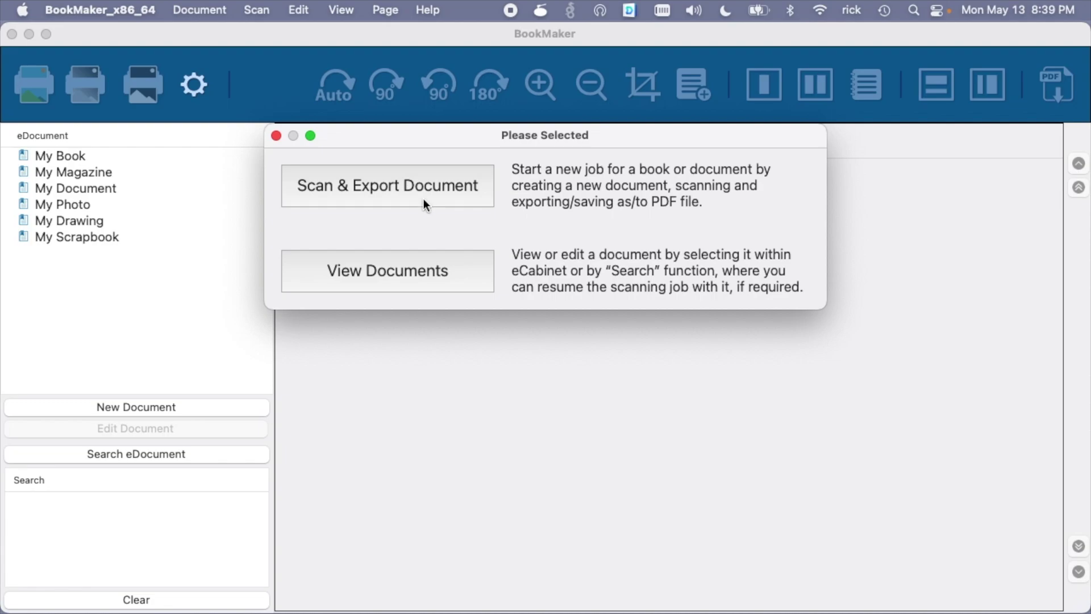
pyautogui.click(414, 183)
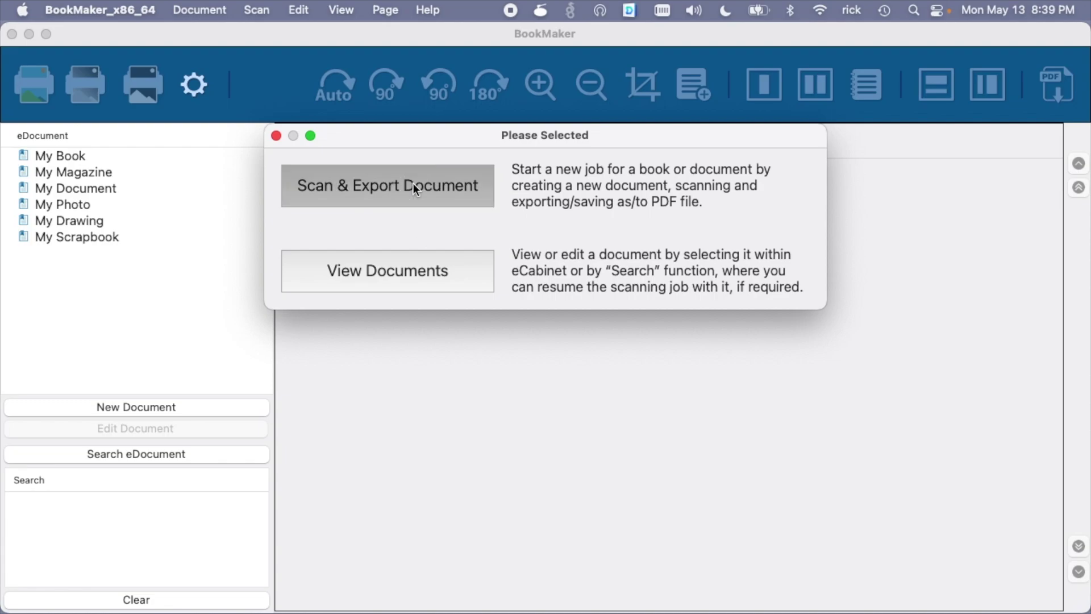
pyautogui.click(405, 130)
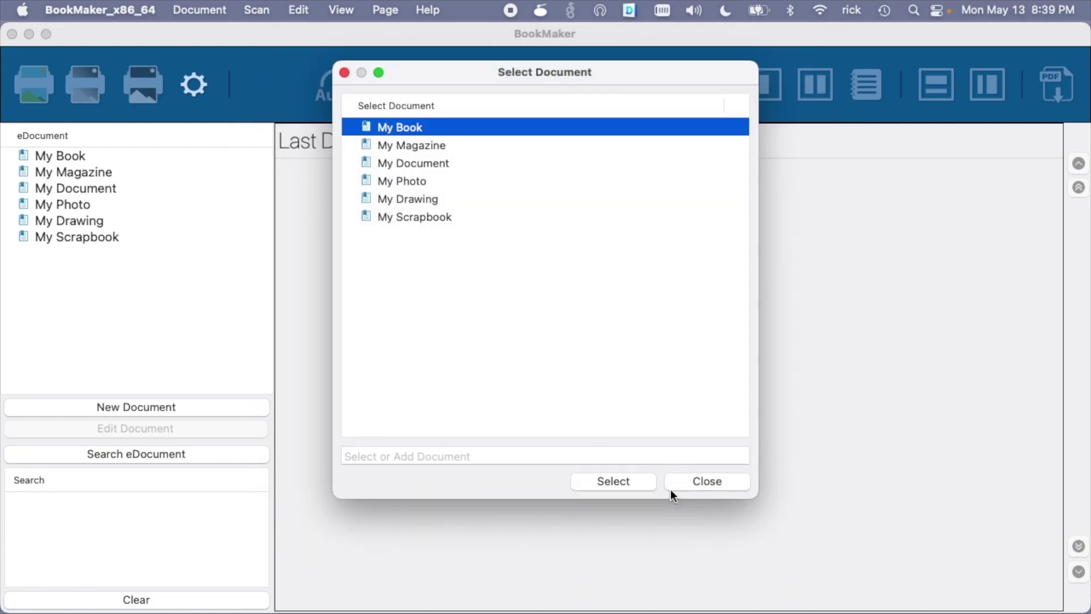
pyautogui.click(629, 484)
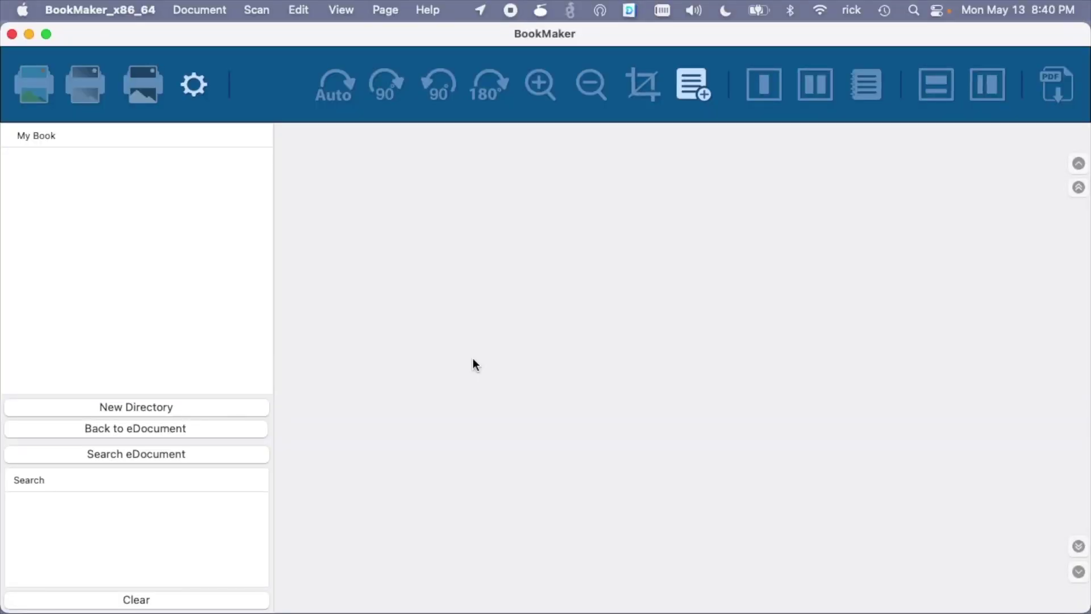
# - Quit and relaunch BookMaker, then reopen My Book through Scan & Export Document
pyautogui.press('super+q')
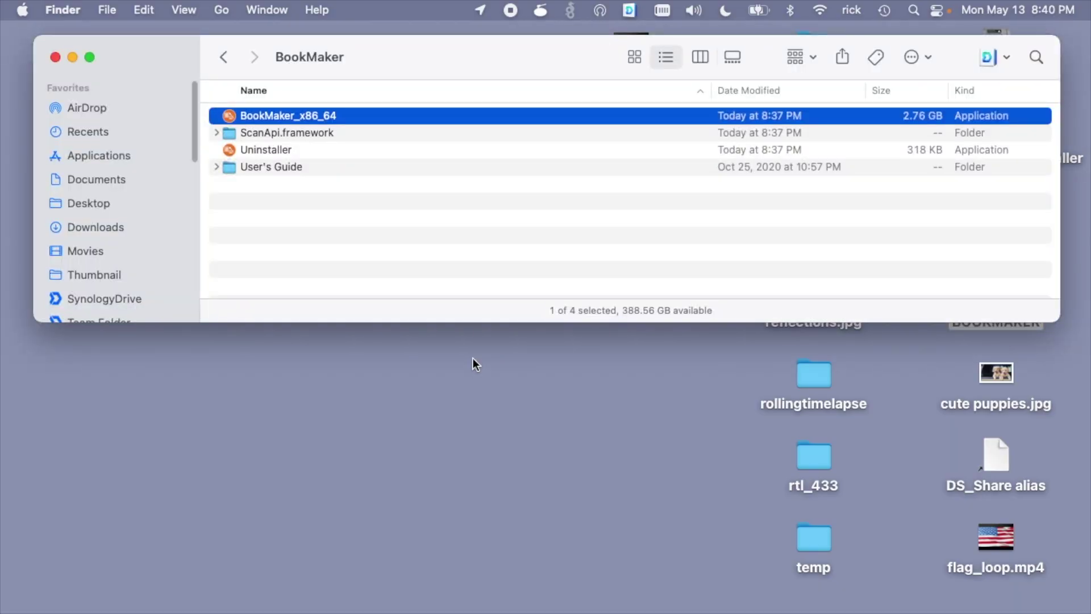
pyautogui.doubleClick(282, 115)
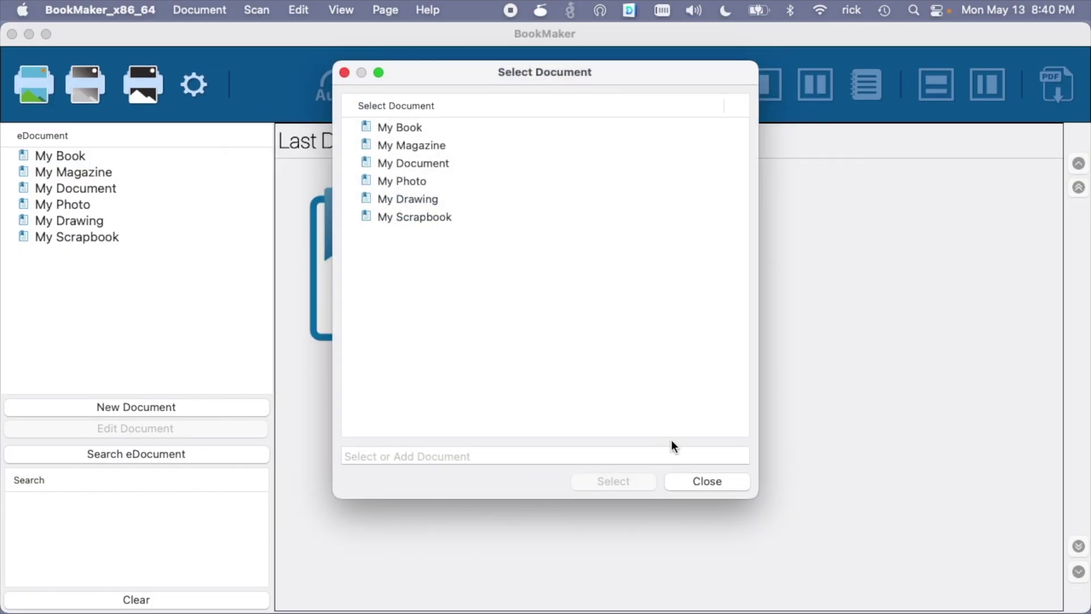
pyautogui.click(707, 481)
pyautogui.doubleClick(392, 284)
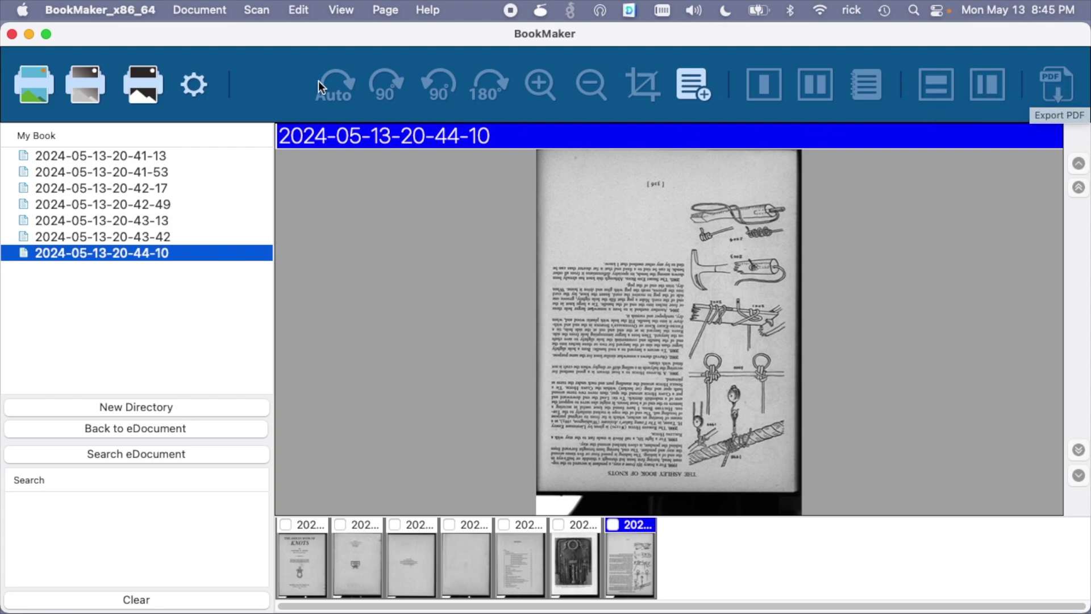
# - Review the scanner settings, keeping Jpg format, Color mode, 300 dpi resolution and Descreen None
pyautogui.click(198, 86)
pyautogui.click(735, 112)
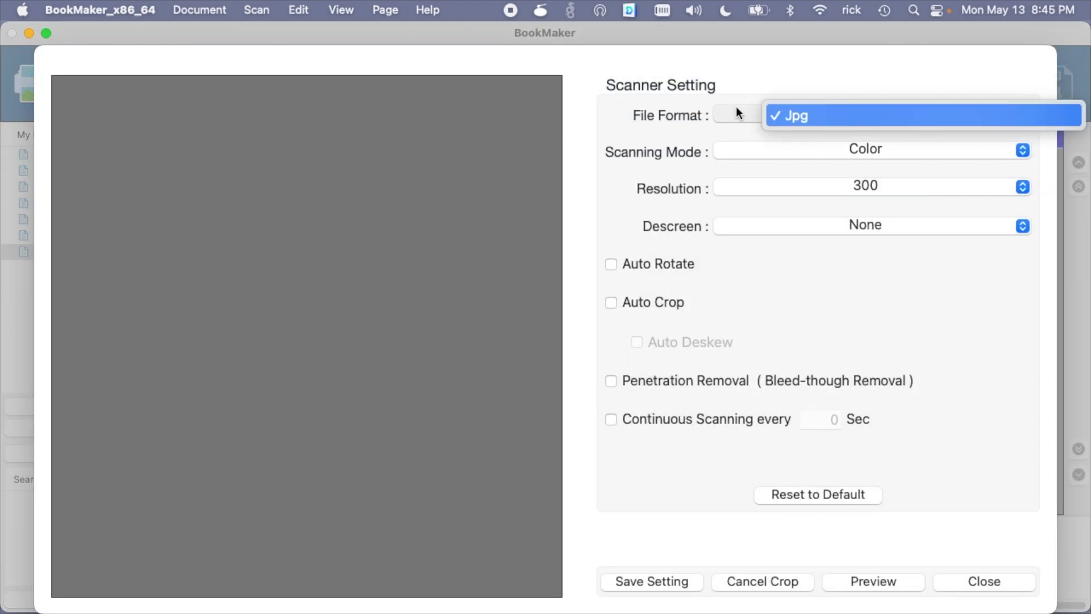
pyautogui.click(732, 152)
pyautogui.click(732, 151)
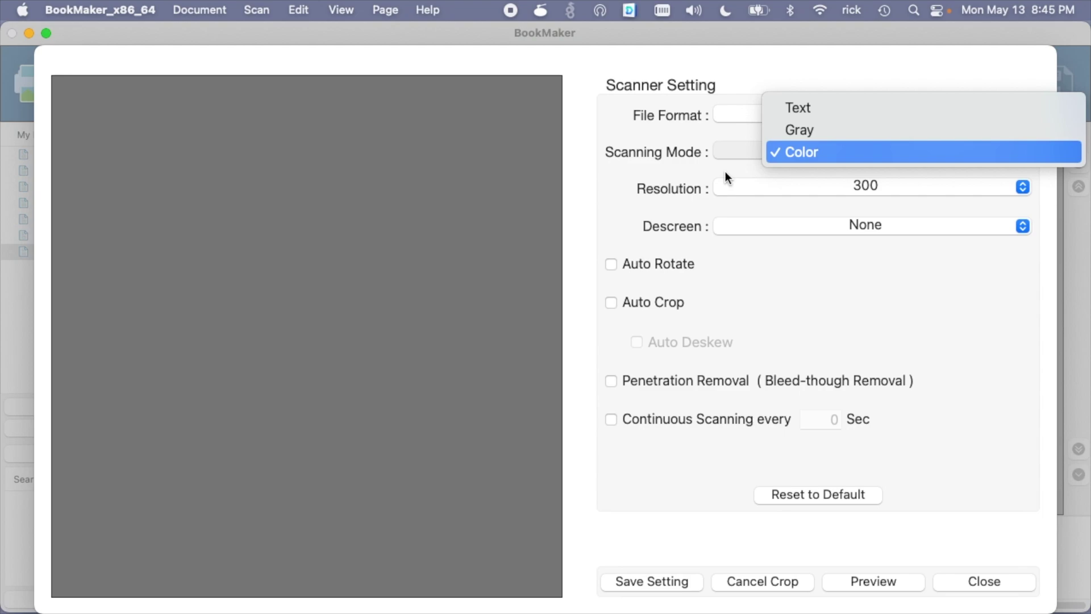
pyautogui.click(725, 172)
pyautogui.click(1020, 185)
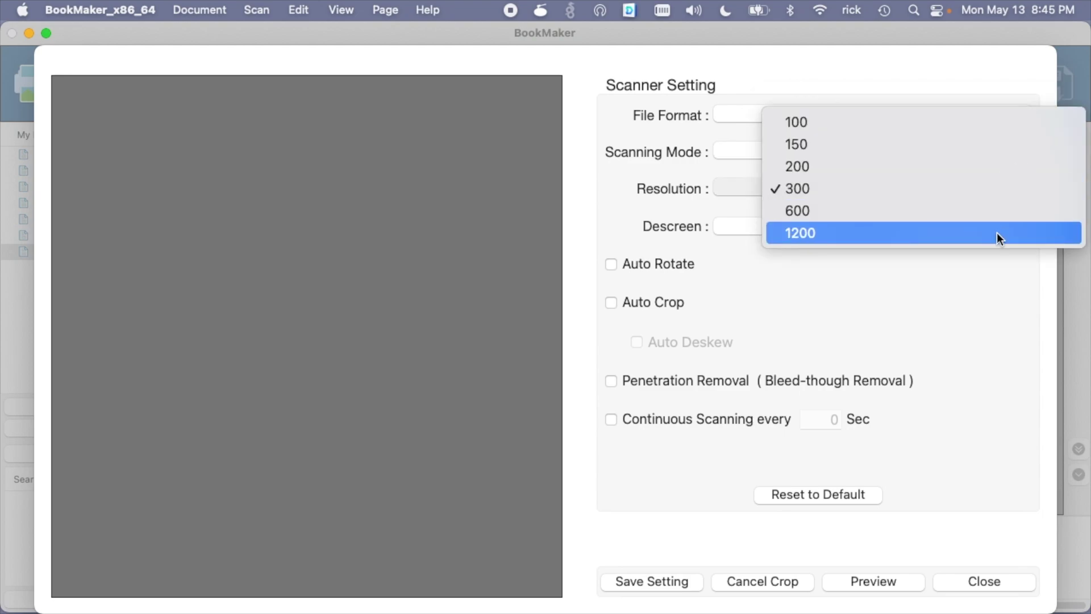
pyautogui.click(681, 213)
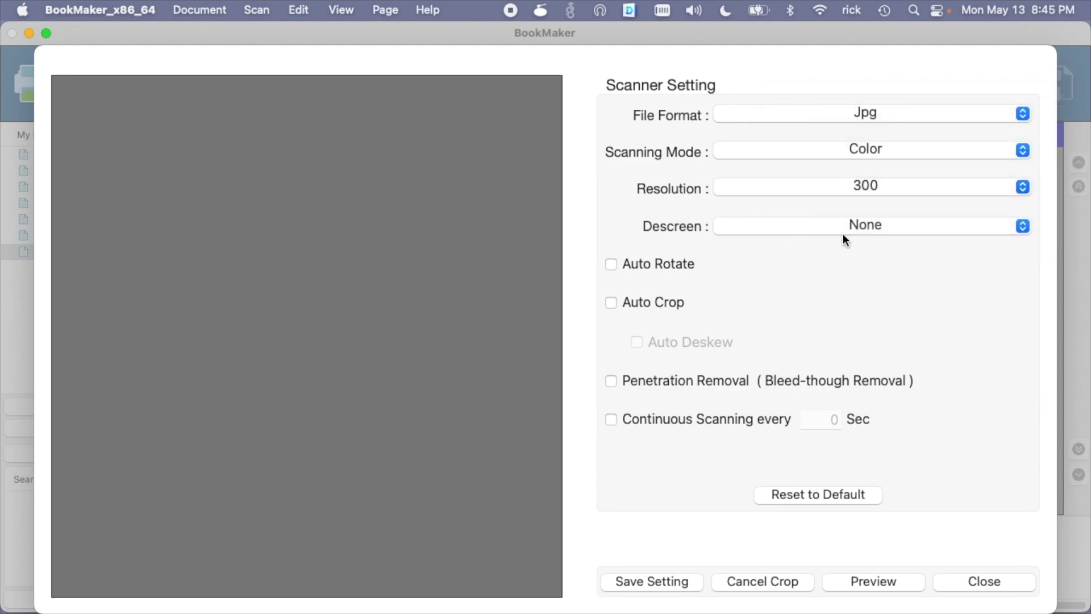
pyautogui.click(995, 235)
pyautogui.click(681, 220)
pyautogui.click(967, 581)
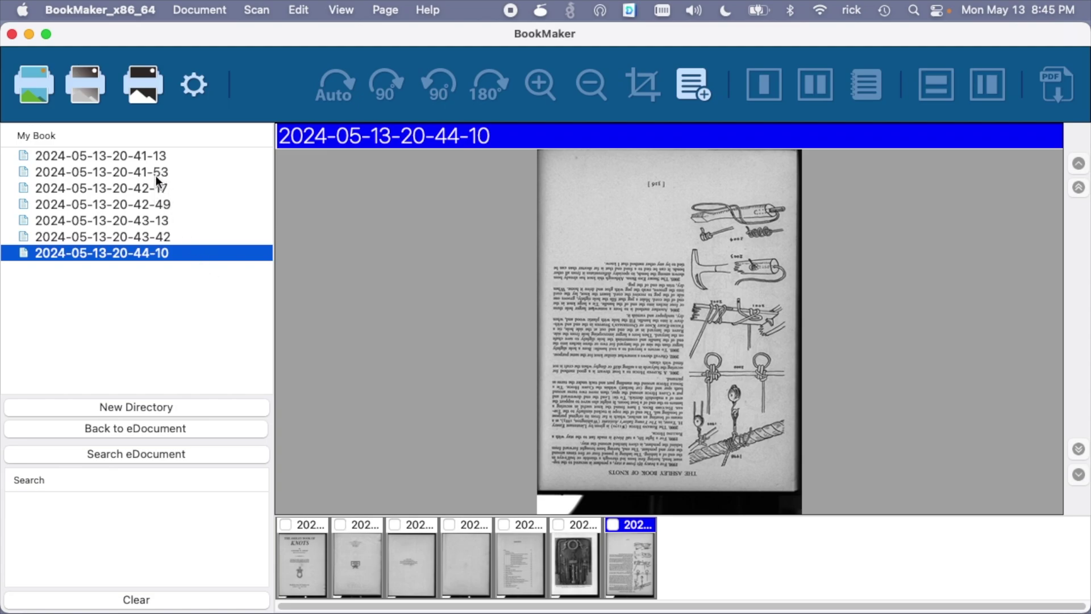
pyautogui.press('Up')
pyautogui.press('Up')
pyautogui.press('Up')
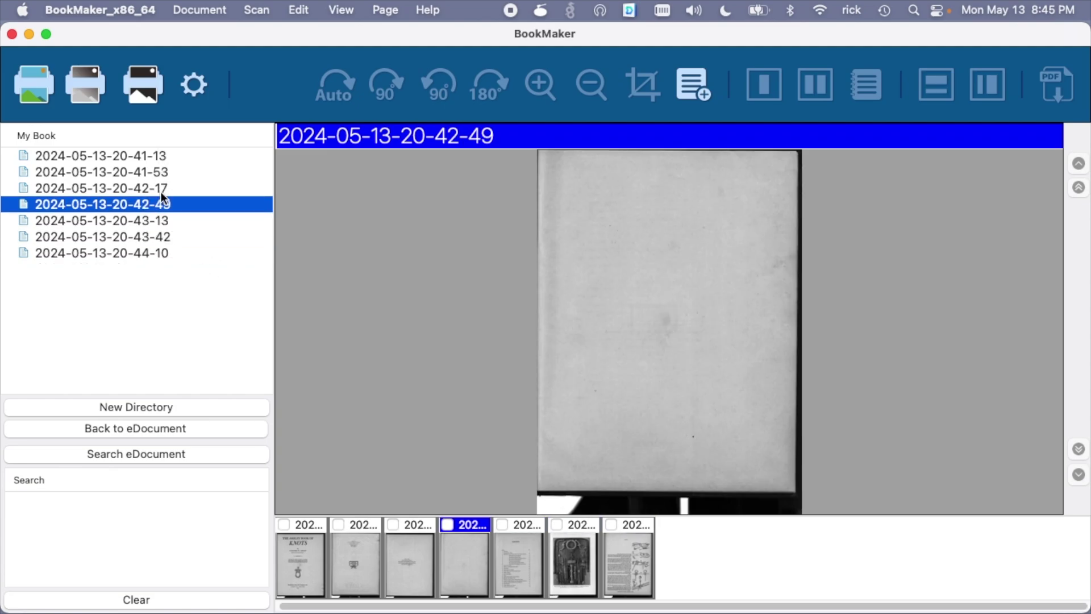
pyautogui.press('Up')
pyautogui.press('Up')
pyautogui.press('Up')
pyautogui.click(139, 157)
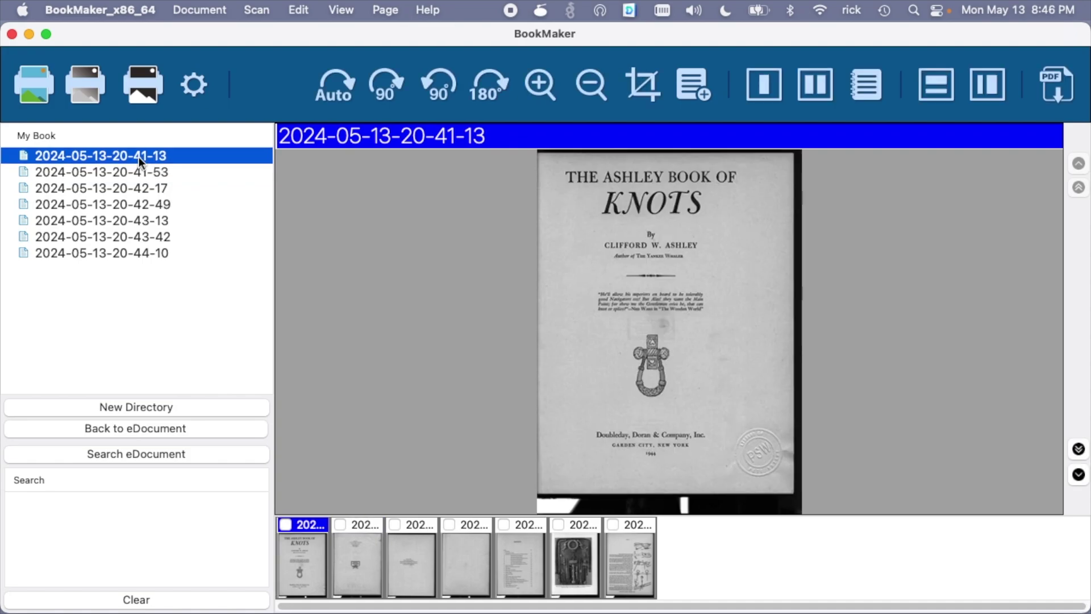
pyautogui.click(149, 250)
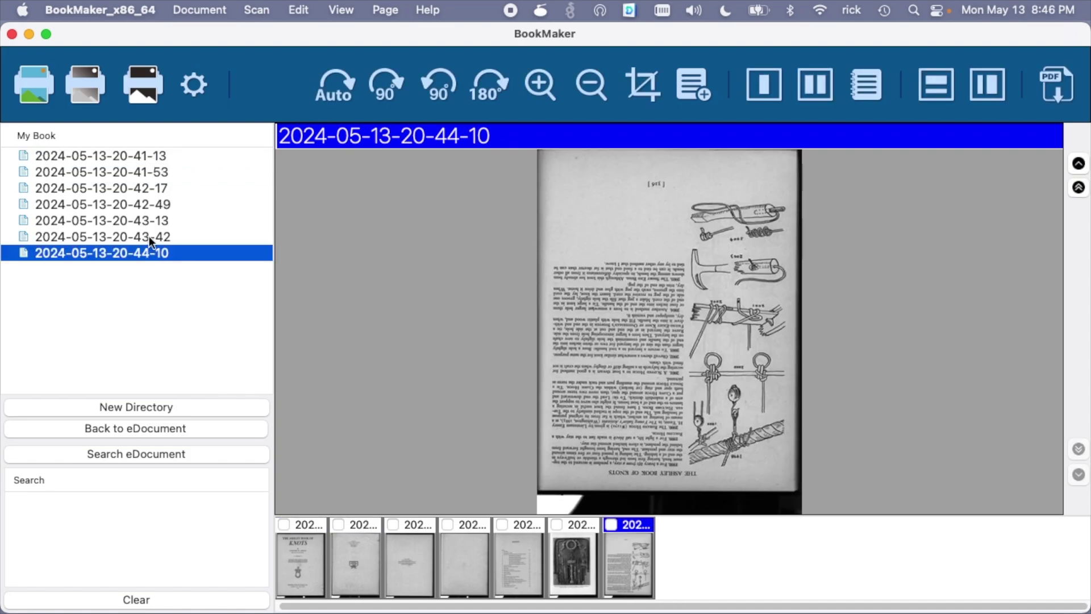
# - Starting from title page 41-13, tick each of the seven page thumbnails in the bottom strip
pyautogui.click(148, 154)
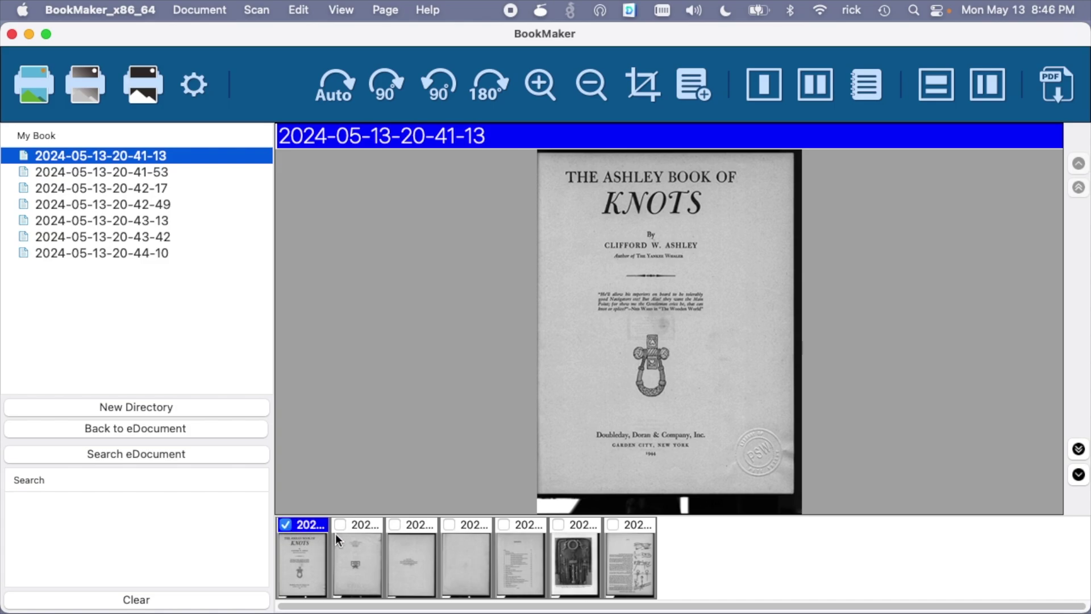
pyautogui.click(396, 524)
pyautogui.click(649, 548)
pyautogui.click(313, 559)
pyautogui.click(218, 9)
pyautogui.moveTo(248, 7)
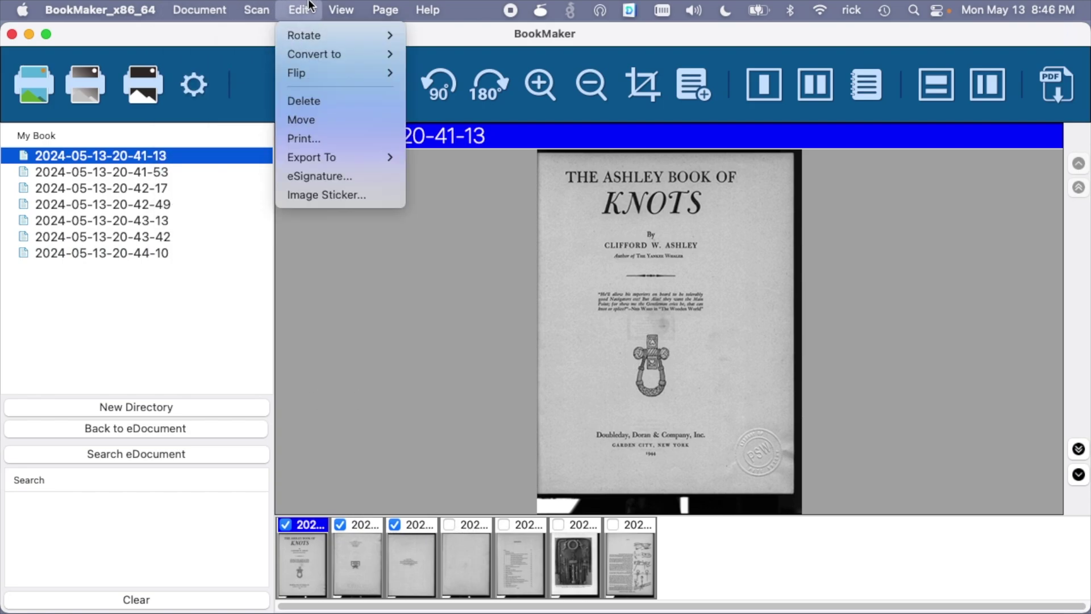
pyautogui.moveTo(432, 8)
pyautogui.click(449, 524)
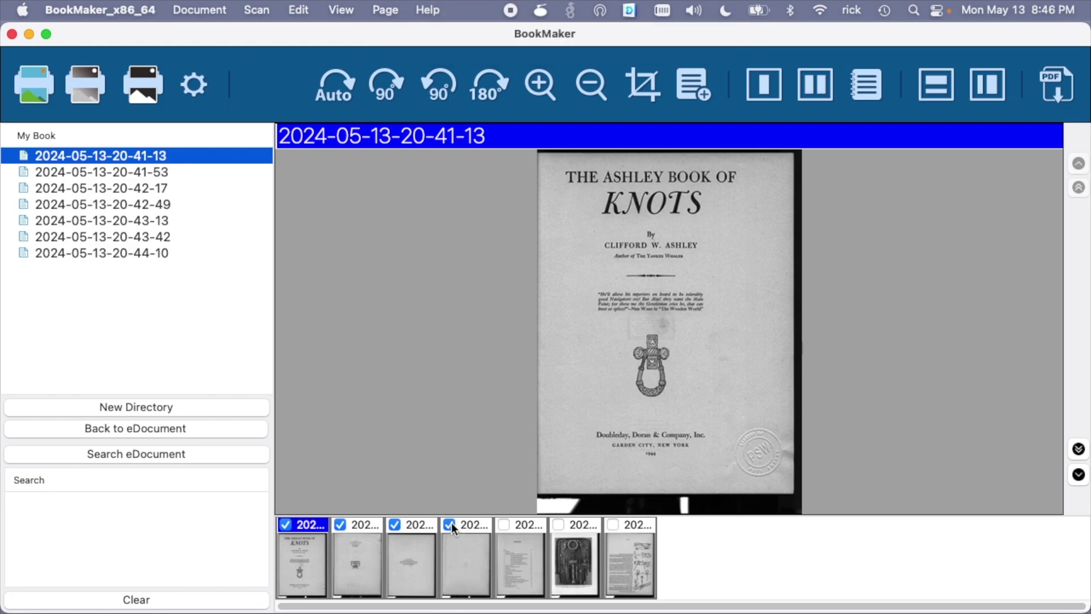
pyautogui.click(559, 524)
pyautogui.click(613, 524)
# - Auto-rotate the title page using orientation One
pyautogui.click(336, 88)
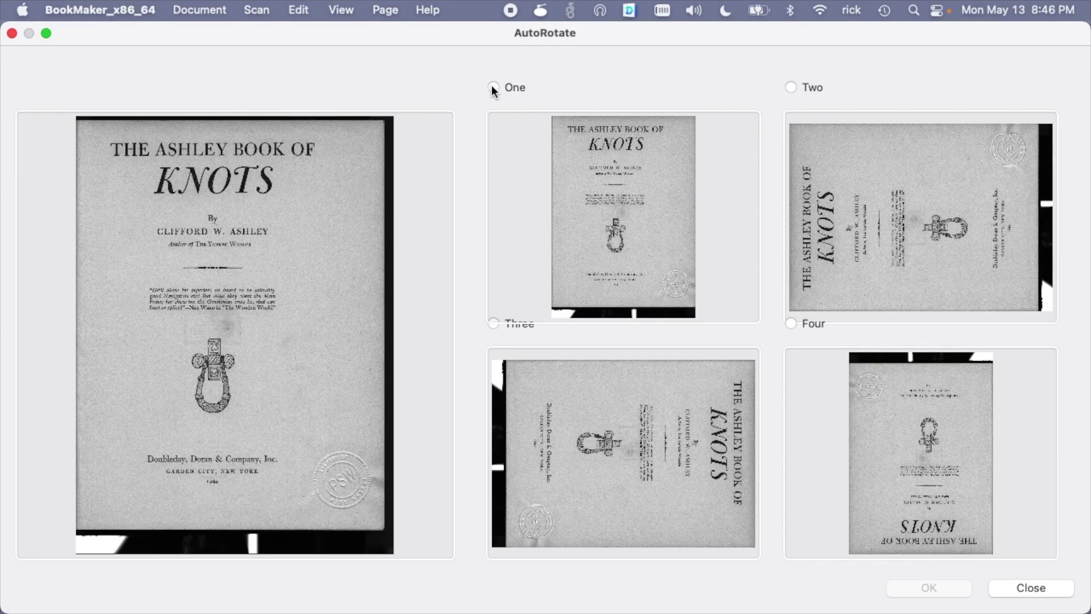
pyautogui.click(493, 88)
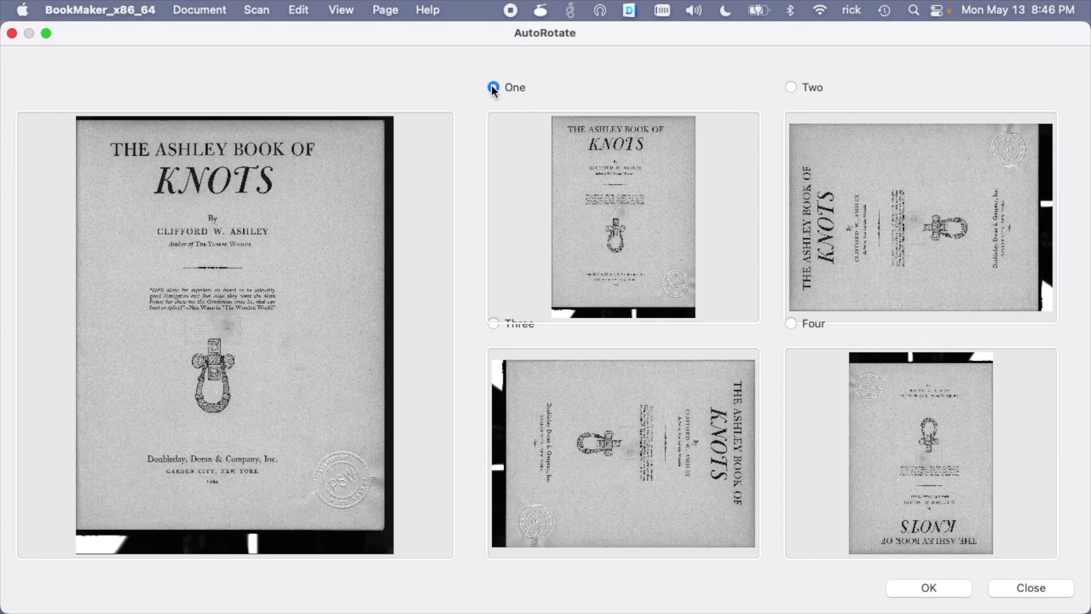
pyautogui.click(944, 591)
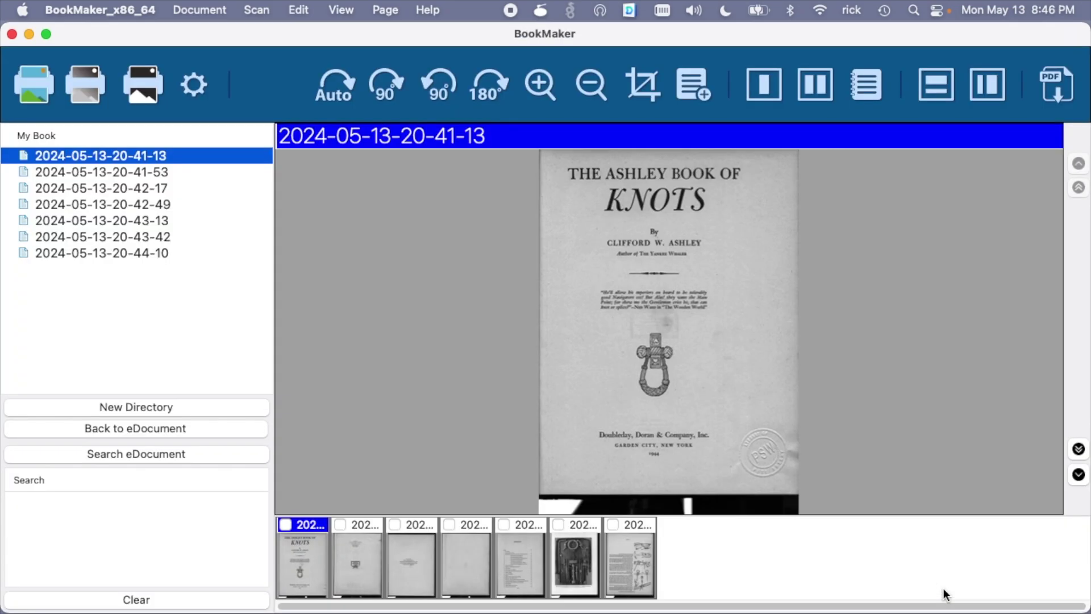
# - Move to another scanned page and auto-rotate it using orientation Four
pyautogui.click(89, 172)
pyautogui.press('Down')
pyautogui.press('Down')
pyautogui.press('Down')
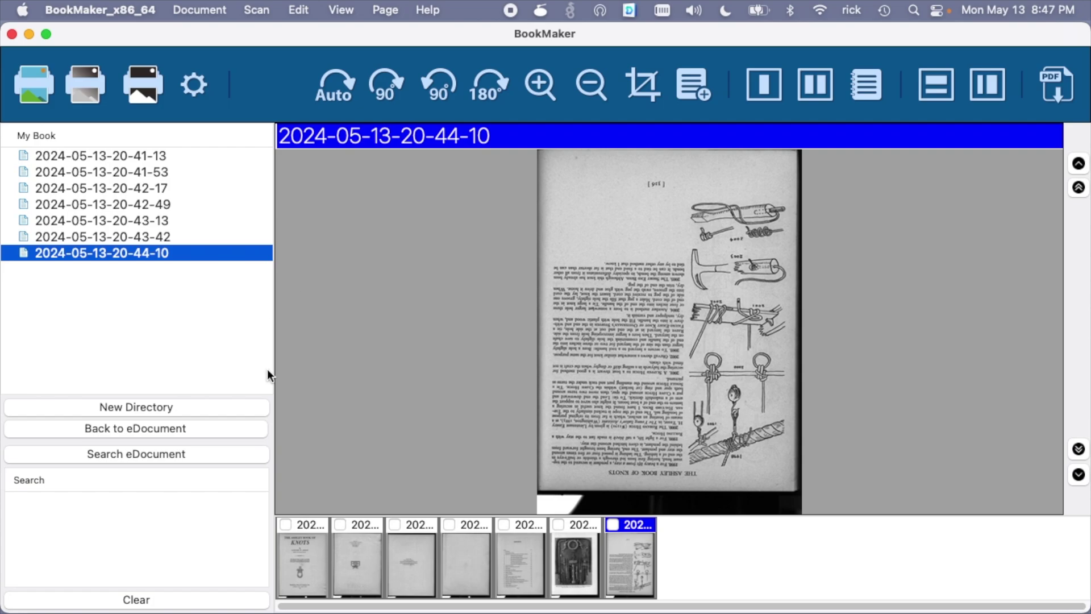
pyautogui.click(334, 85)
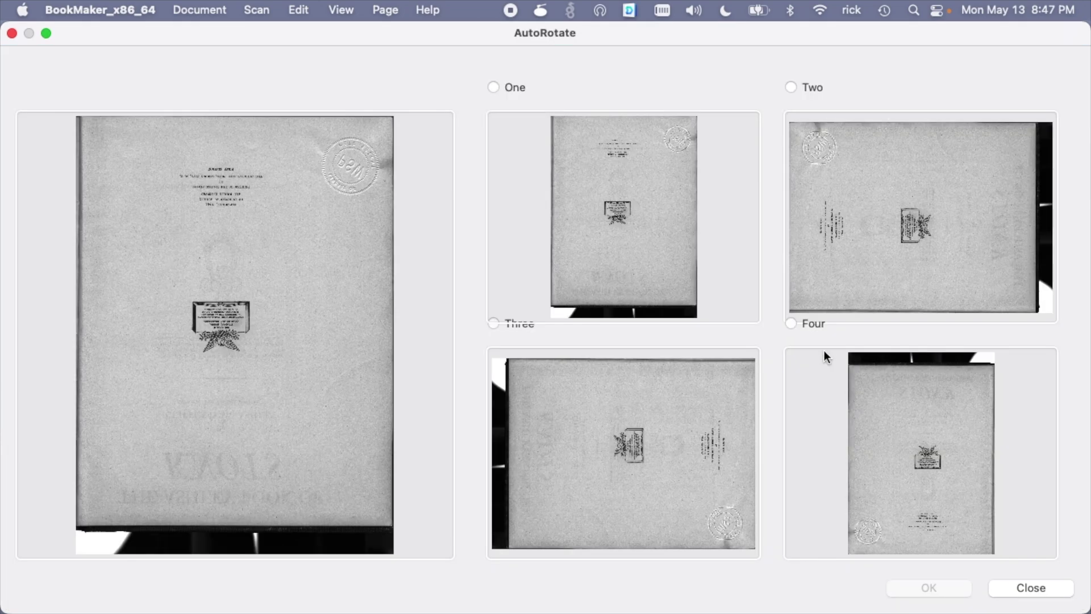
pyautogui.click(795, 325)
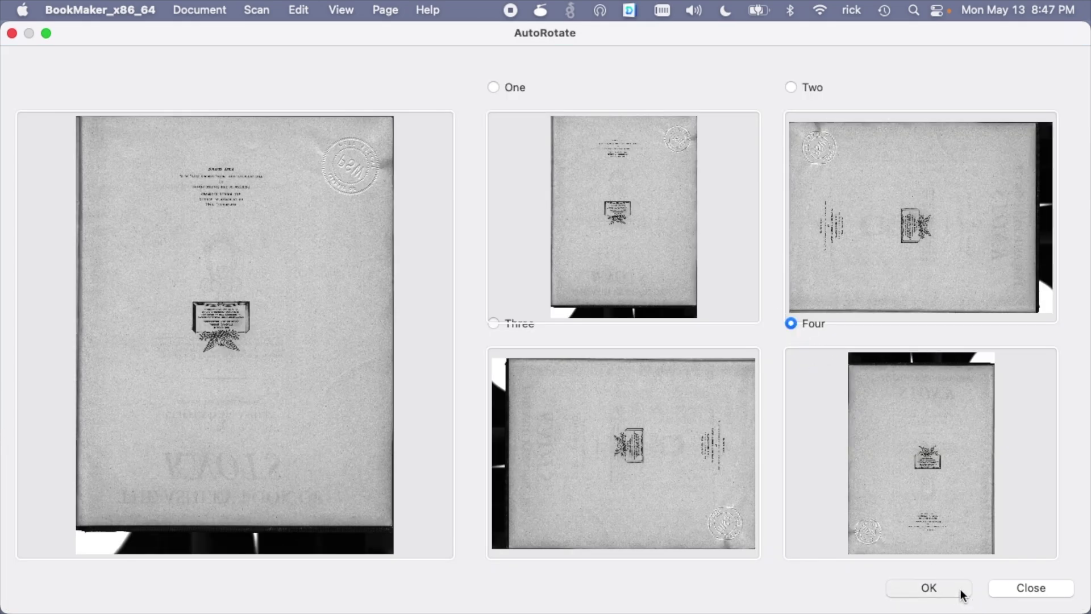
pyautogui.click(929, 588)
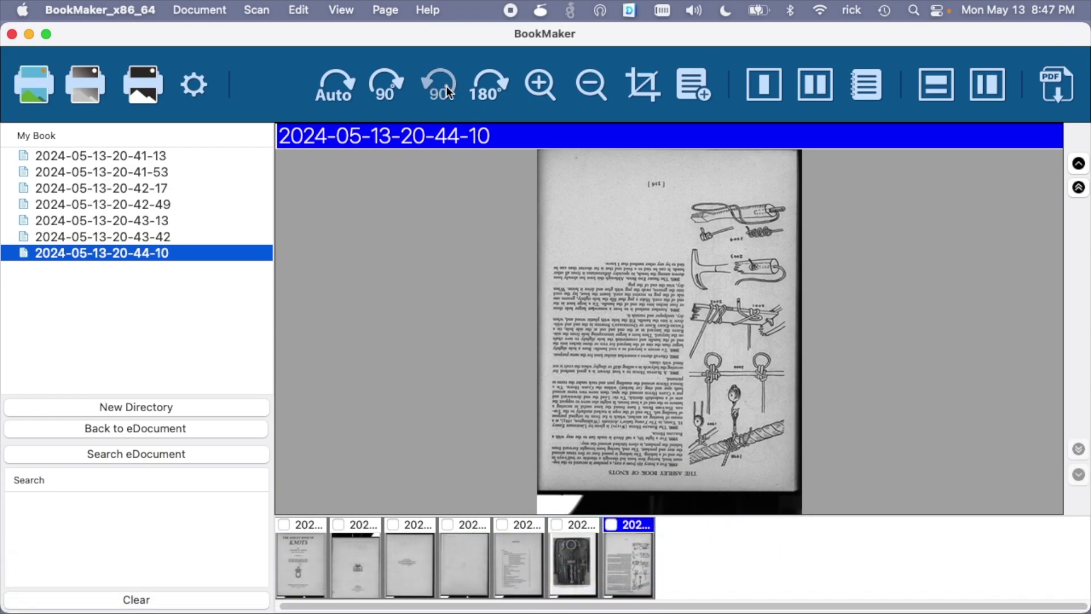
# - Rotate page 44-10 left 90° twice to upright, then step through all pages from the title page
pyautogui.click(446, 86)
pyautogui.click(445, 84)
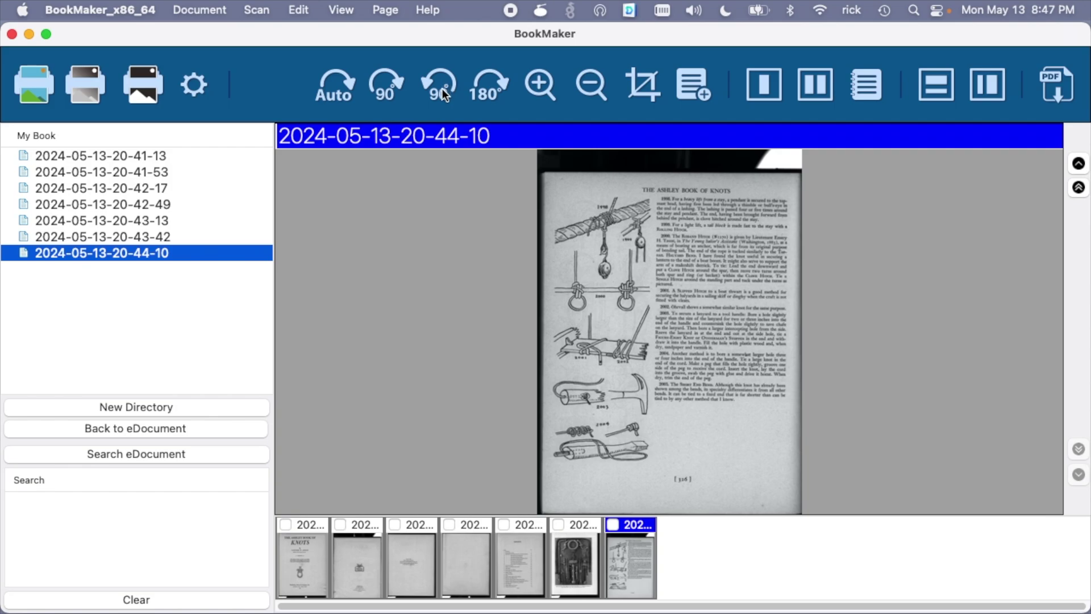
pyautogui.click(305, 556)
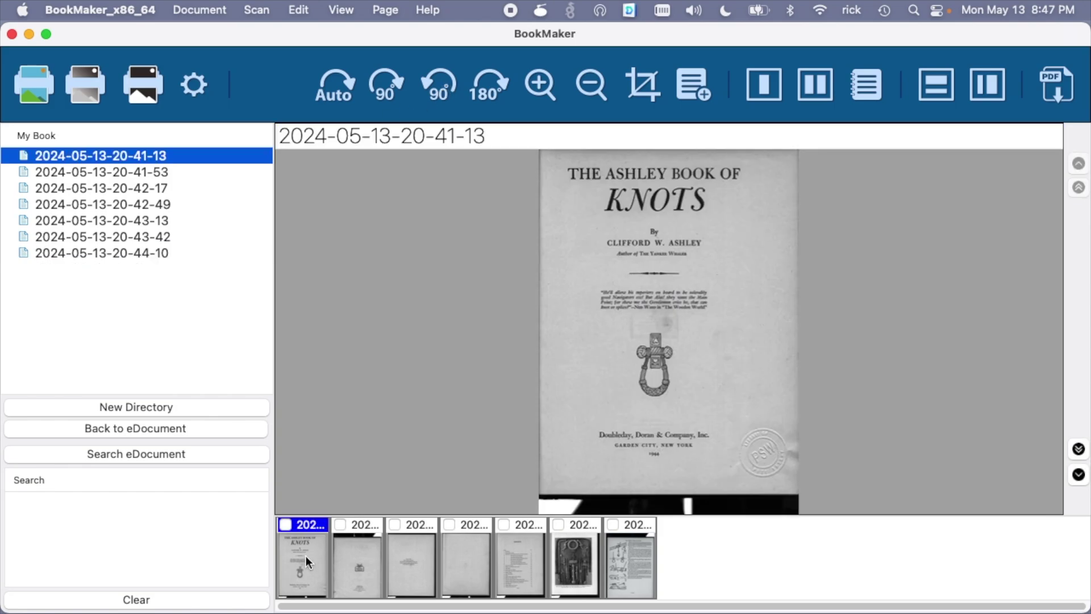
pyautogui.click(150, 173)
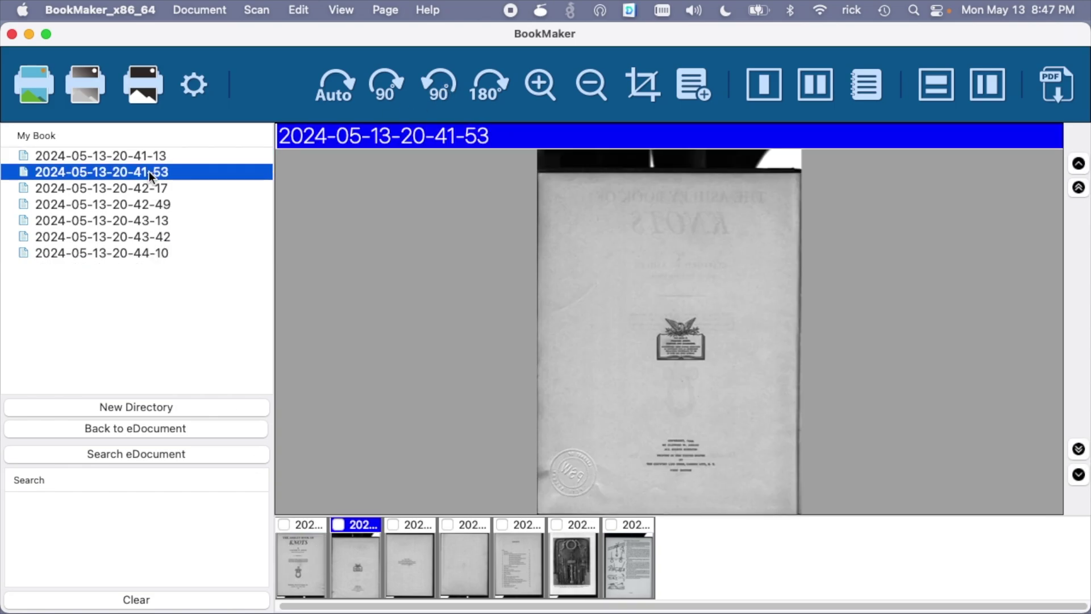
pyautogui.press('Down')
pyautogui.press('Down')
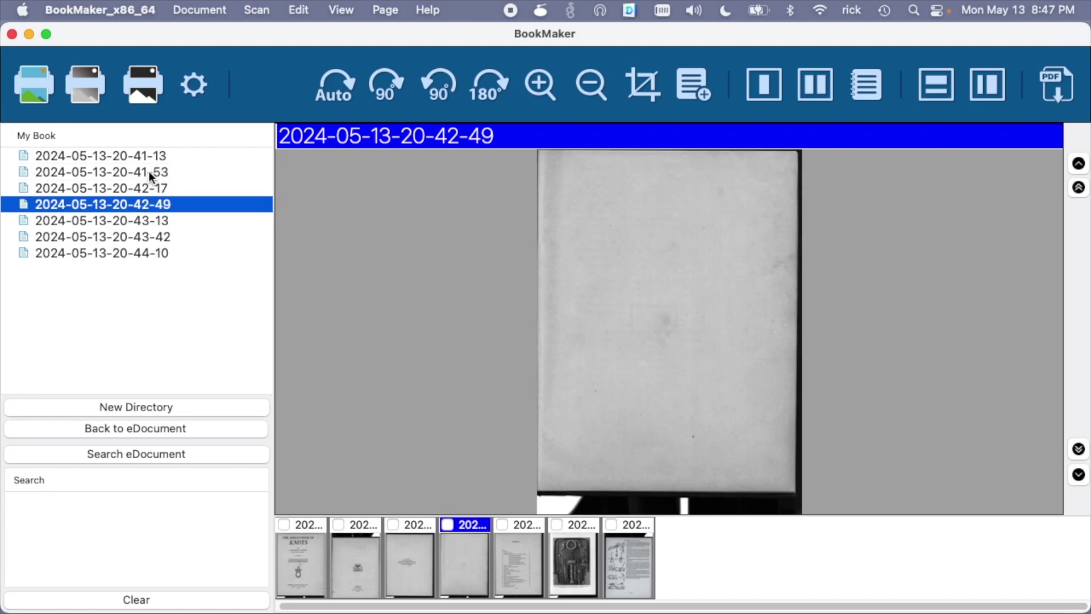
pyautogui.press('Down')
pyautogui.press('Down')
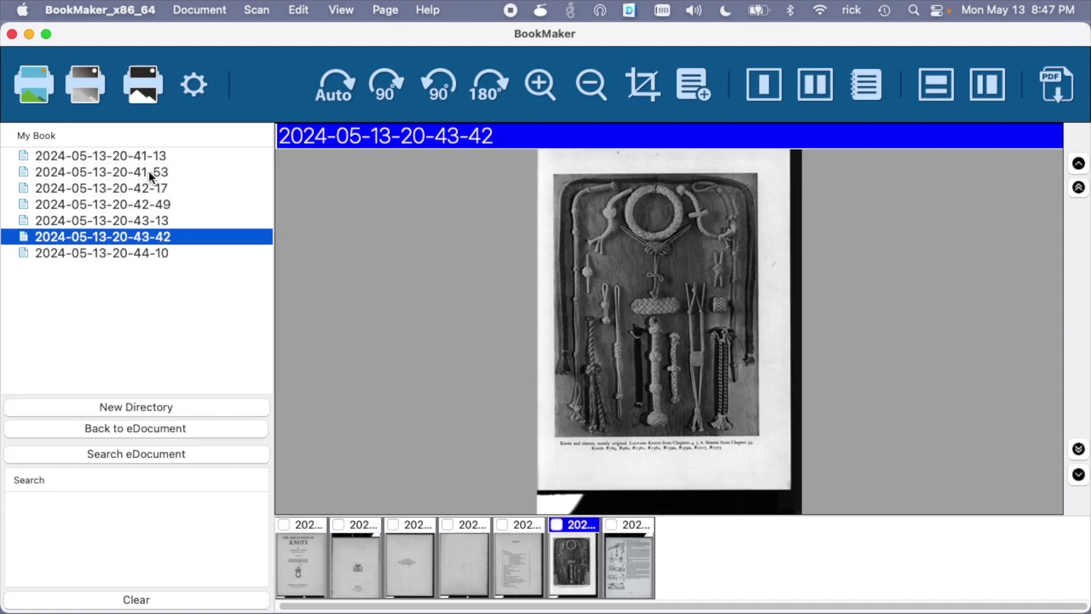
pyautogui.press('Down')
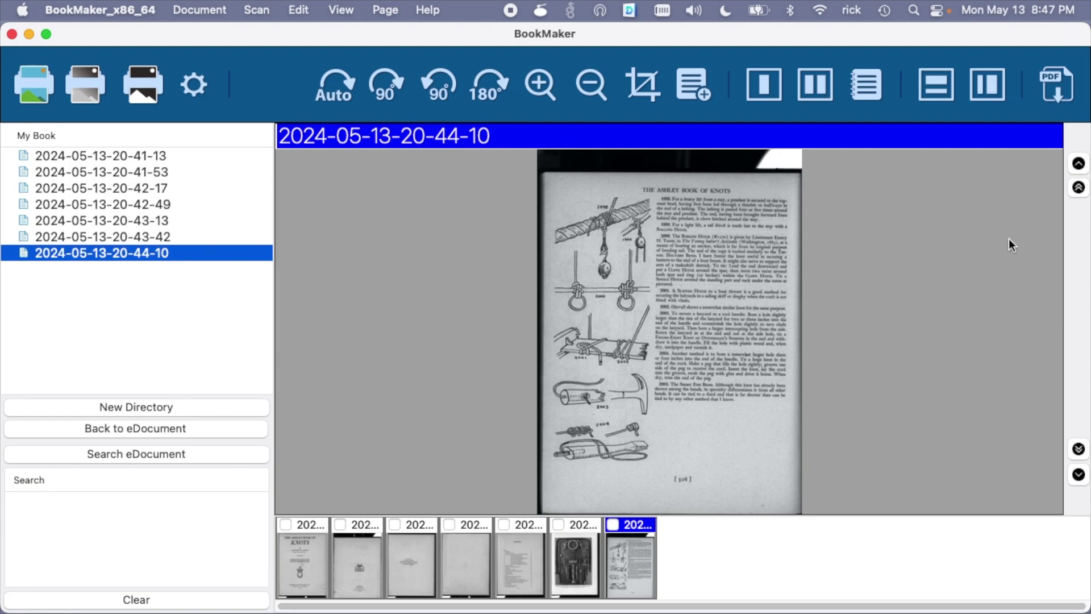
# - Set the PDF export type to Searchable, PDF output, with English recognition
pyautogui.click(1057, 85)
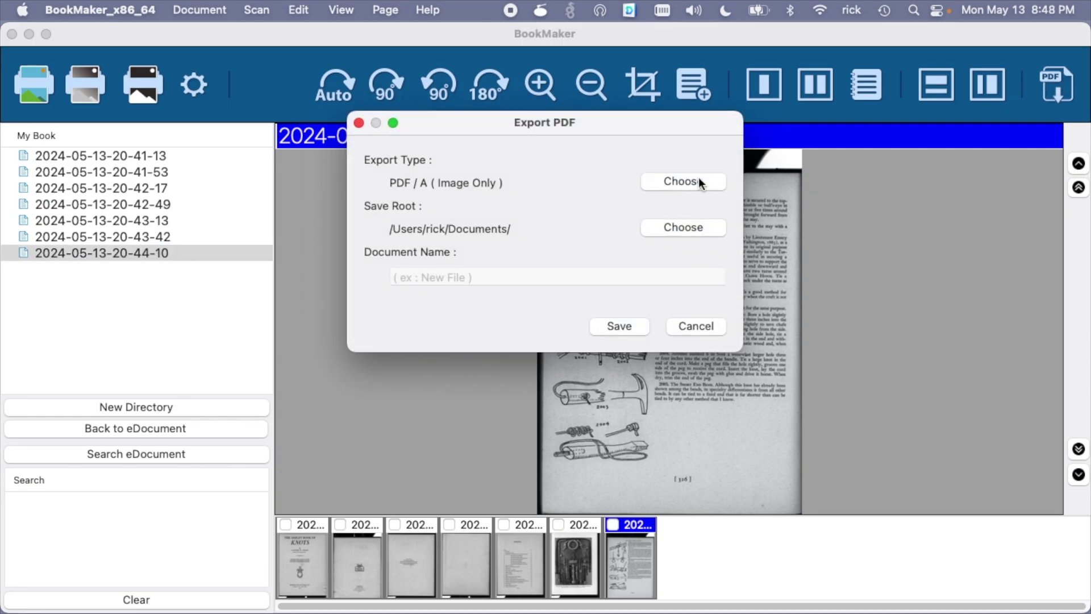
pyautogui.click(699, 180)
pyautogui.click(331, 173)
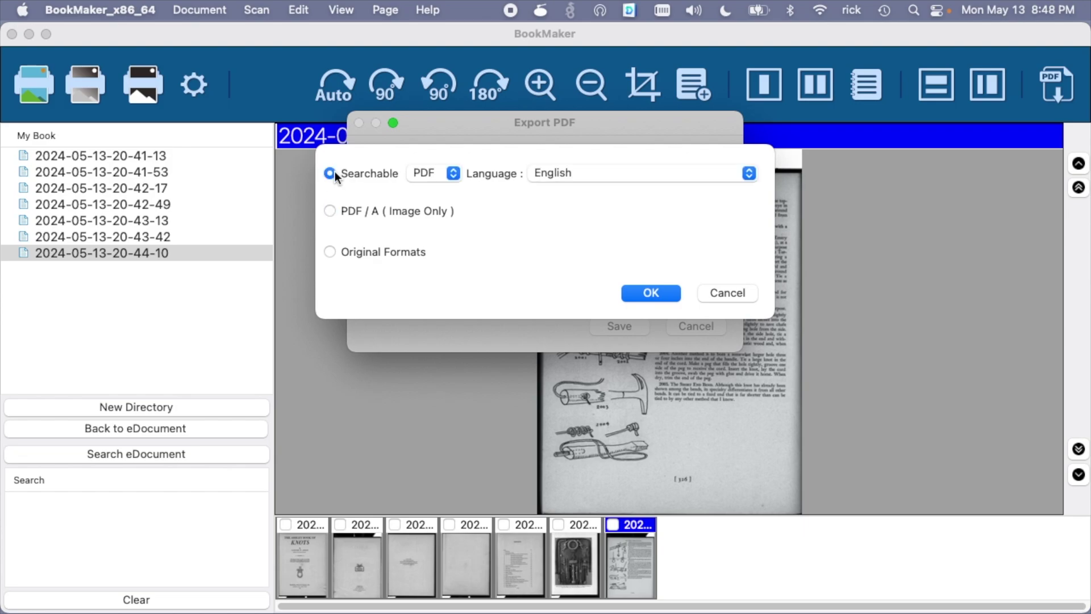
pyautogui.click(429, 174)
pyautogui.click(429, 172)
pyautogui.click(549, 173)
pyautogui.click(550, 175)
pyautogui.click(648, 291)
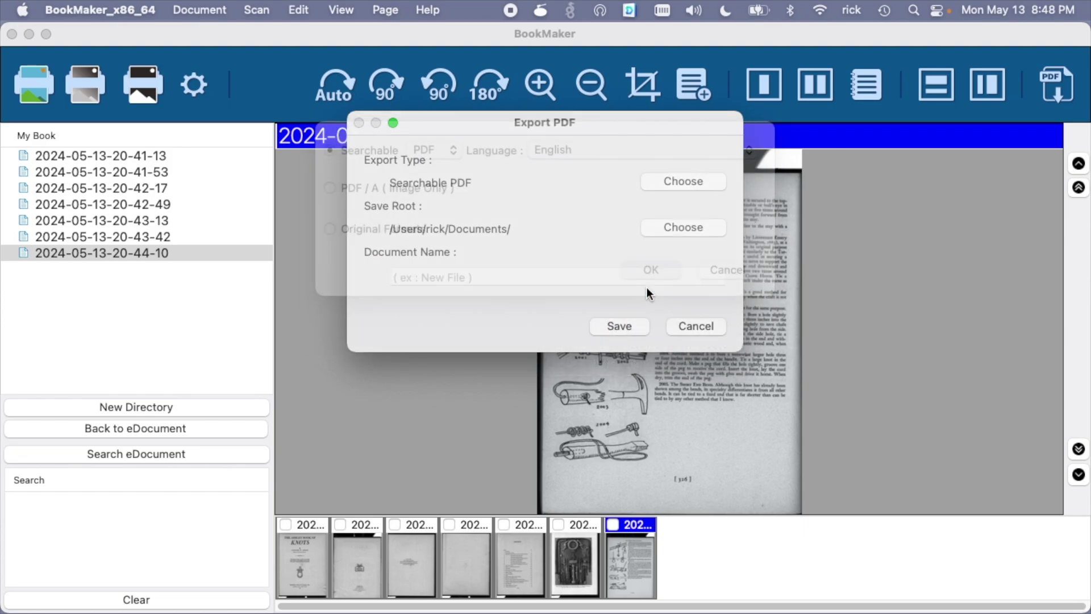
# - Set the save root to the Desktop BOOKMAKER folder and confirm the export settings
pyautogui.click(693, 226)
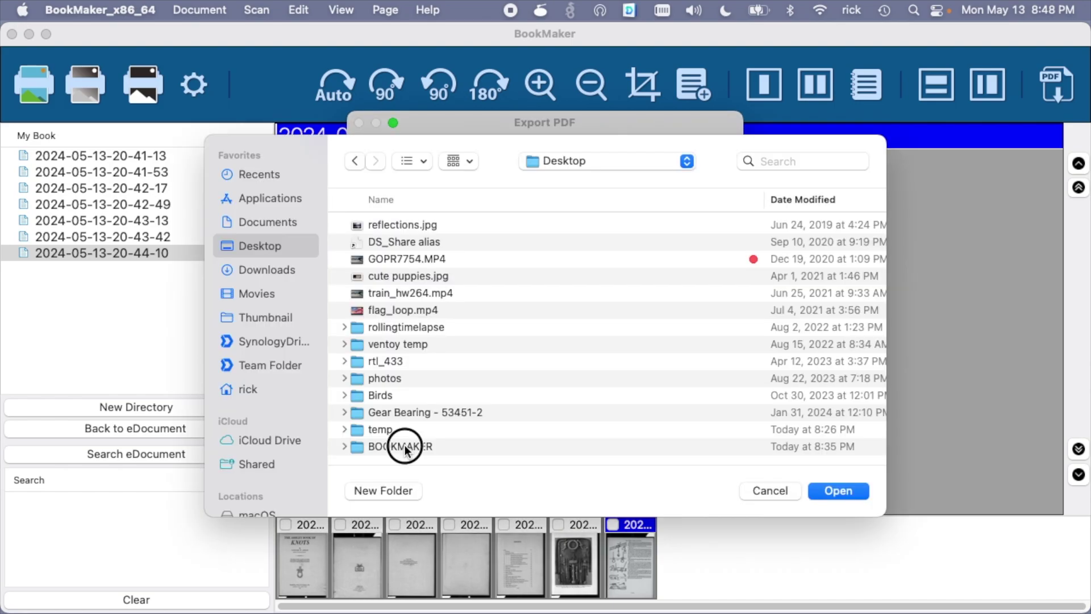
pyautogui.doubleClick(400, 445)
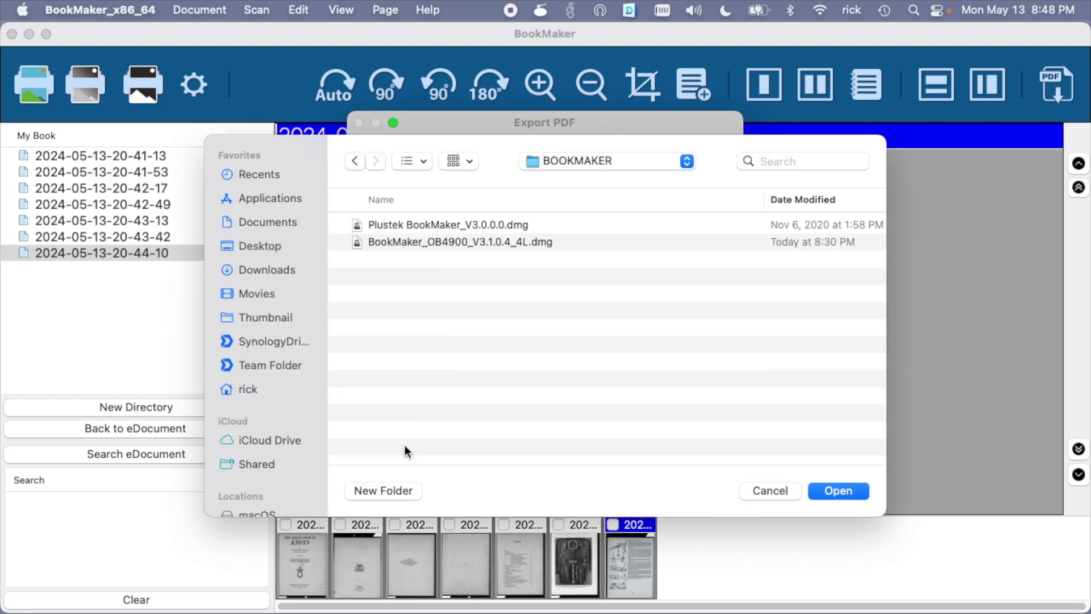
pyautogui.click(833, 492)
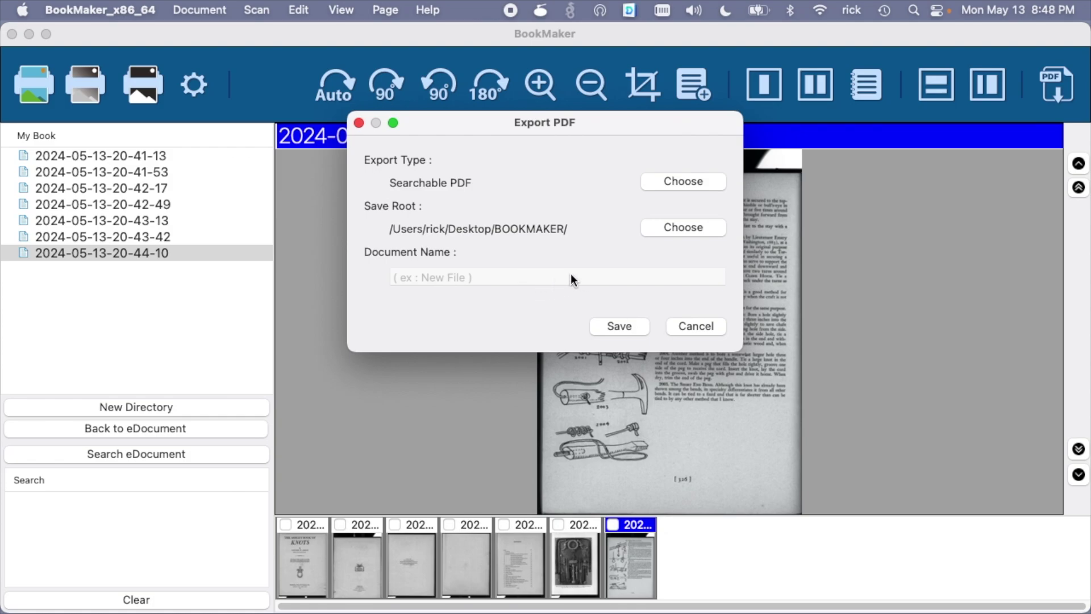
pyautogui.click(625, 324)
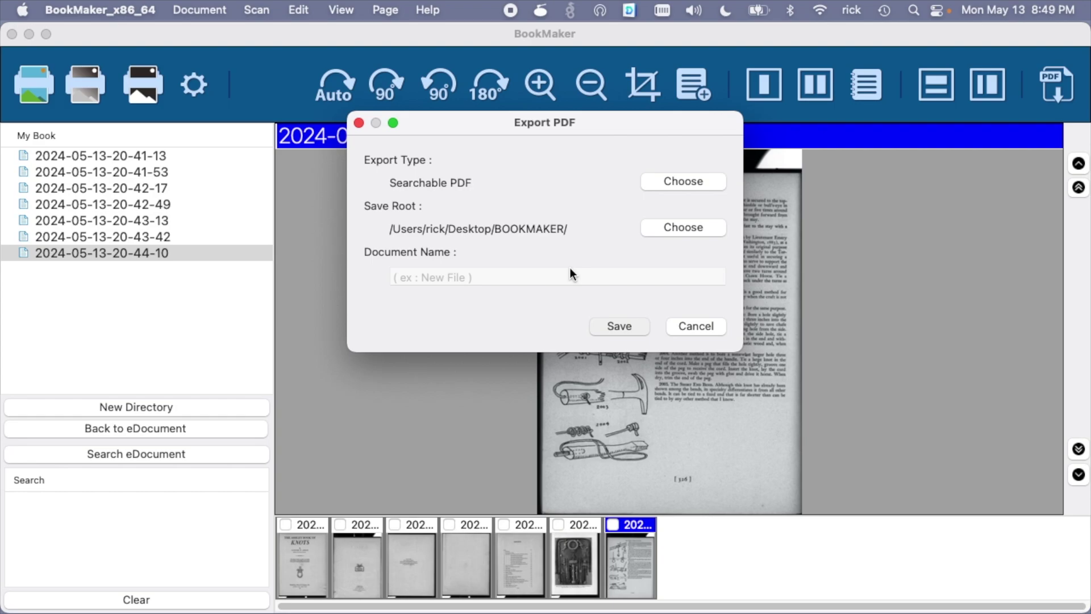
pyautogui.press('Escape')
pyautogui.press('F11')
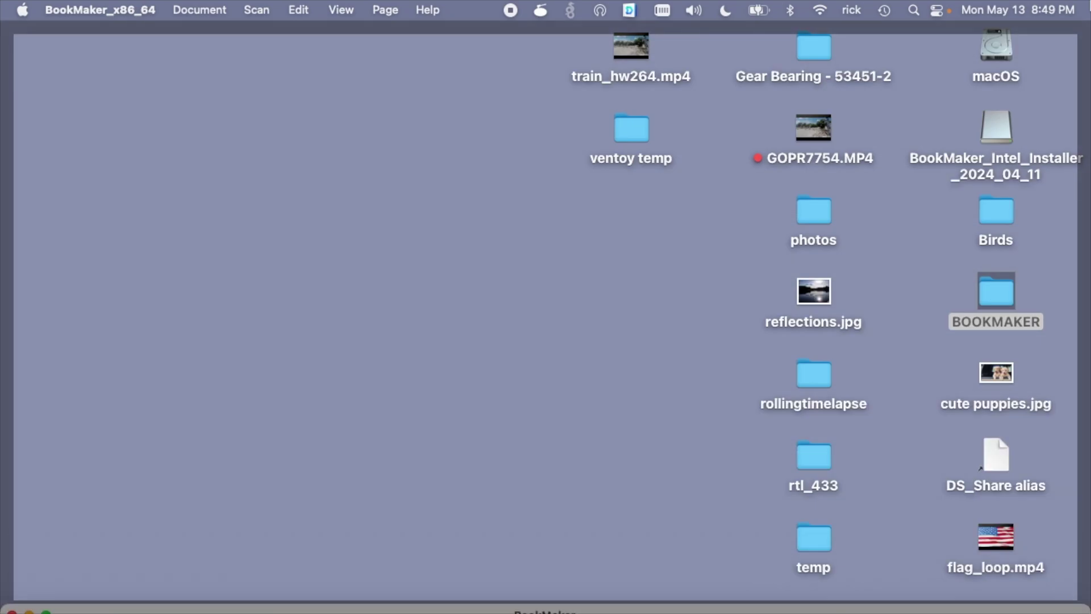
pyautogui.press('super+o')
pyautogui.doubleClick(366, 139)
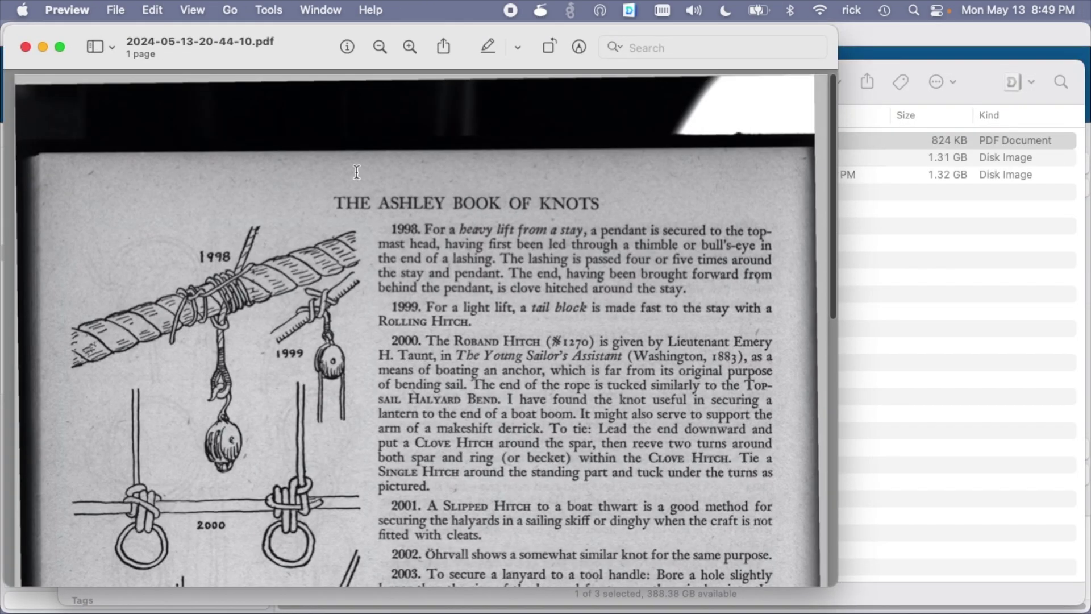
# - Select the recognised text of entries 1998–2004 to check the OCR, then clear the selection
pyautogui.moveTo(425, 233); pyautogui.dragTo(549, 358)
pyautogui.scroll(-2, 454, 243)
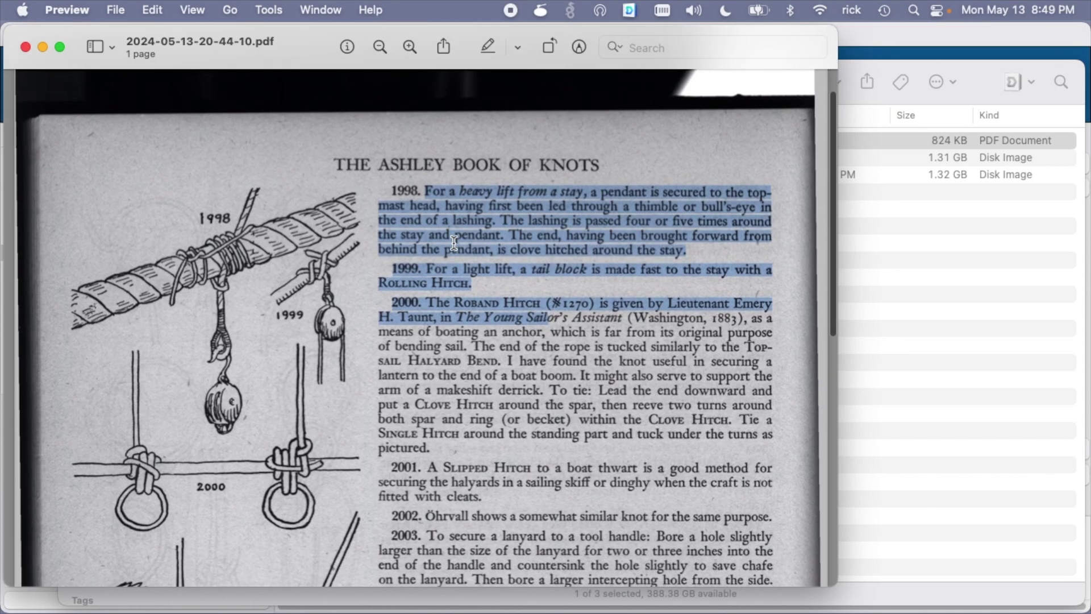
pyautogui.scroll(3, 454, 243)
pyautogui.scroll(-8, 454, 244)
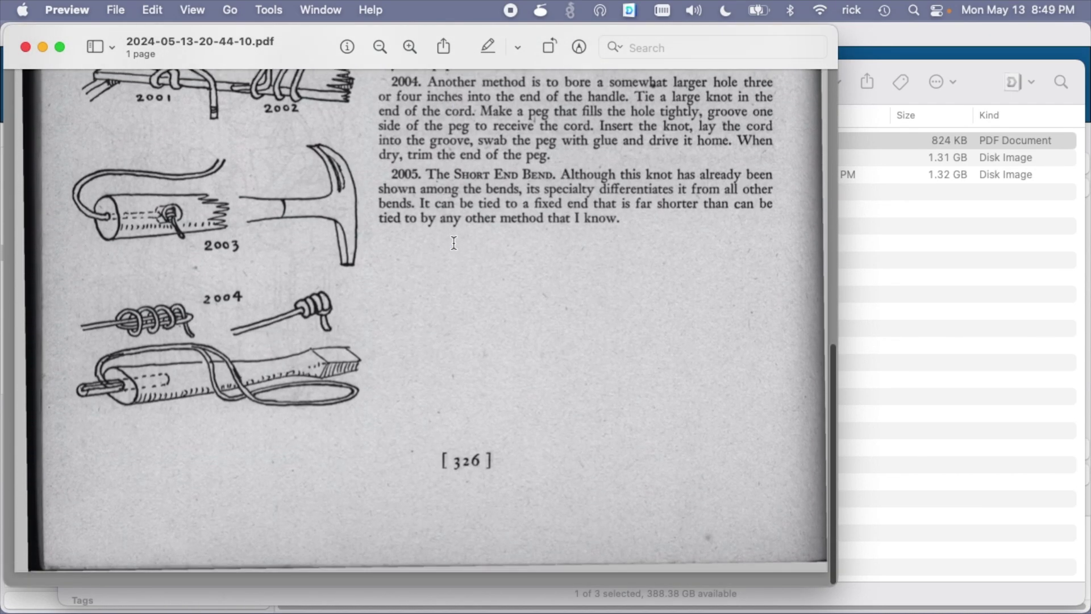
pyautogui.scroll(8, 454, 243)
pyautogui.moveTo(392, 350); pyautogui.dragTo(568, 467)
pyautogui.scroll(-8, 473, 275)
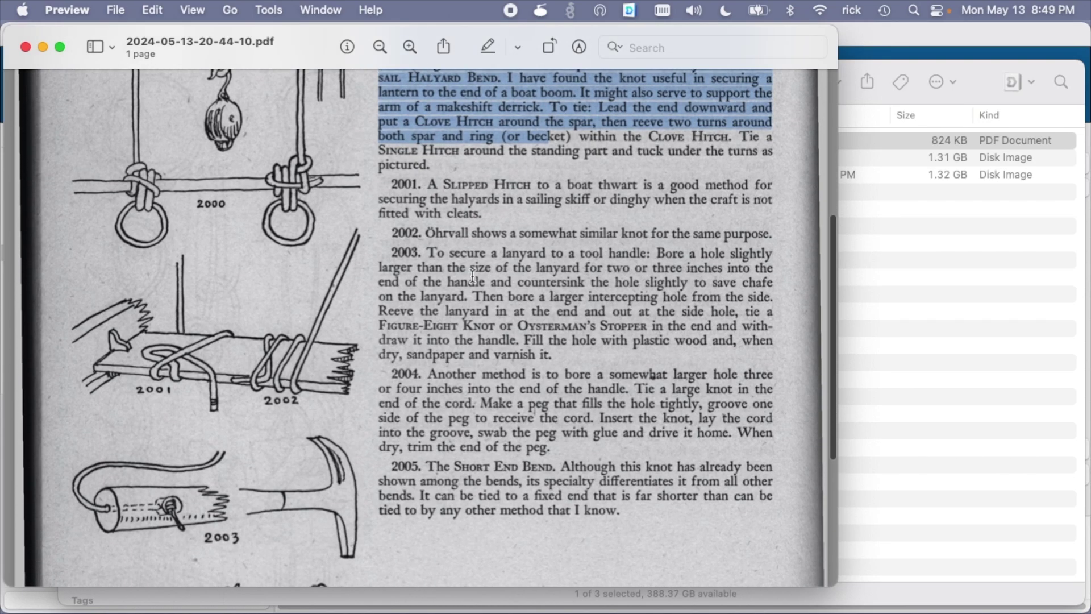
pyautogui.moveTo(428, 252); pyautogui.dragTo(557, 390)
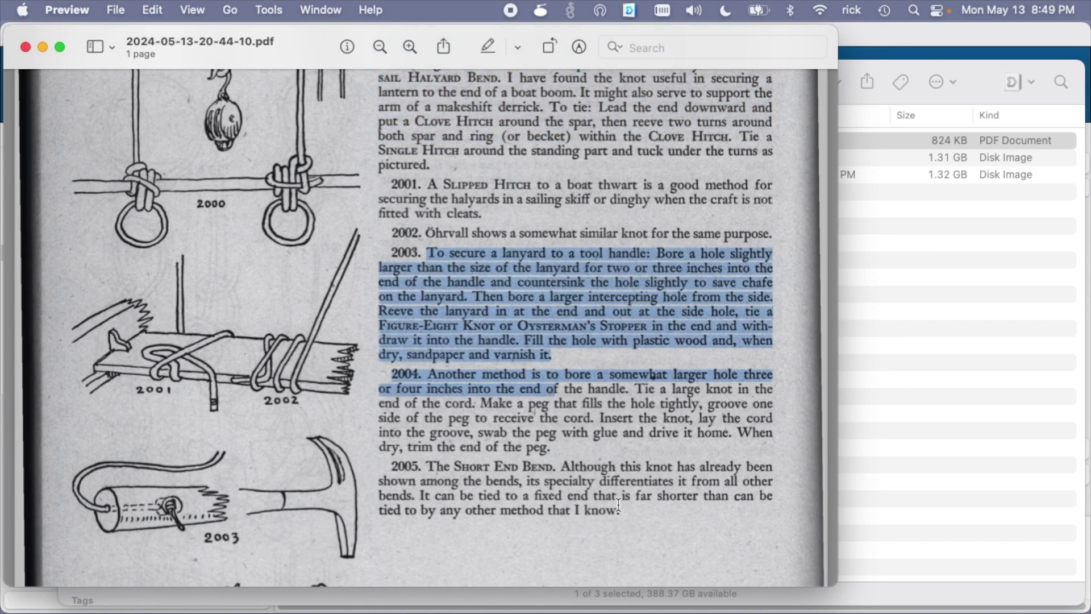
pyautogui.press('cmd+a')
pyautogui.click(533, 323)
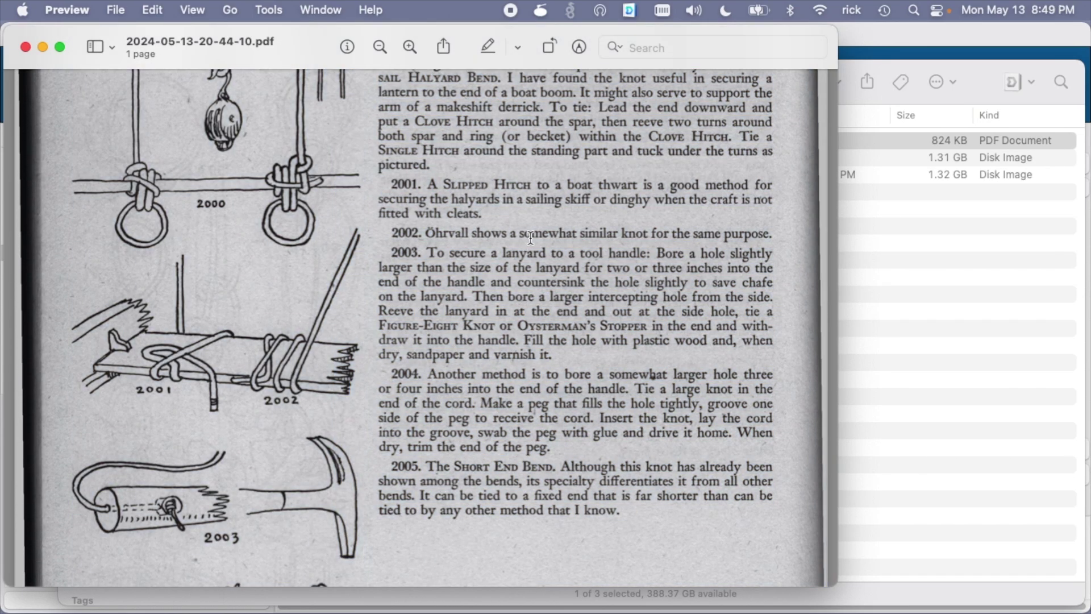
# - Search the PDF for 'lanyard', advance to the fourth match, and return to BookMaker
pyautogui.press('super+f')
pyautogui.write('lanyard')
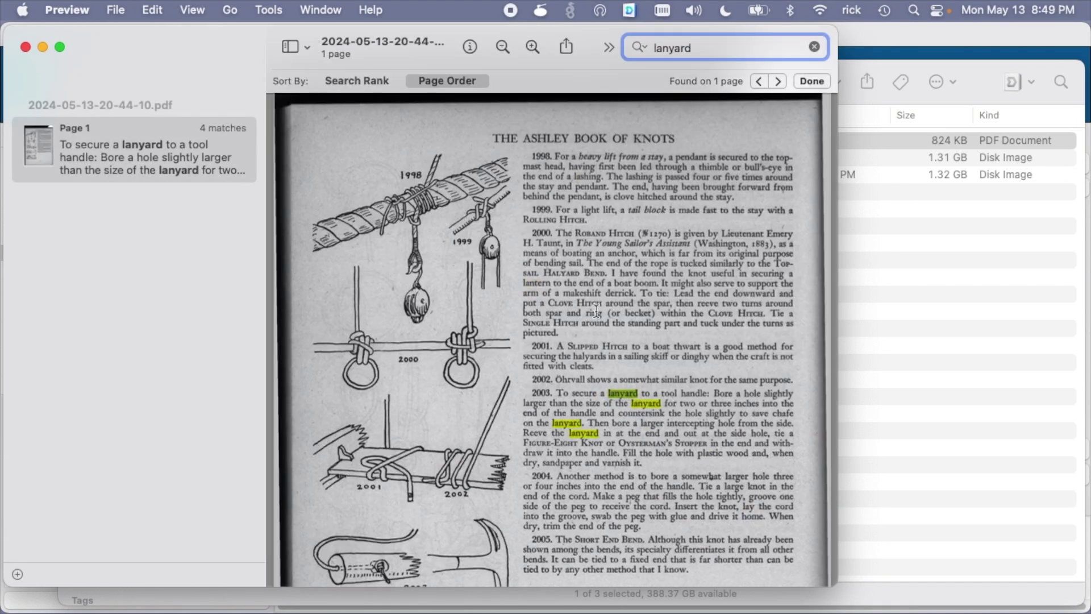
pyautogui.press('super+g')
pyautogui.press('super+g')
pyautogui.press('super+g')
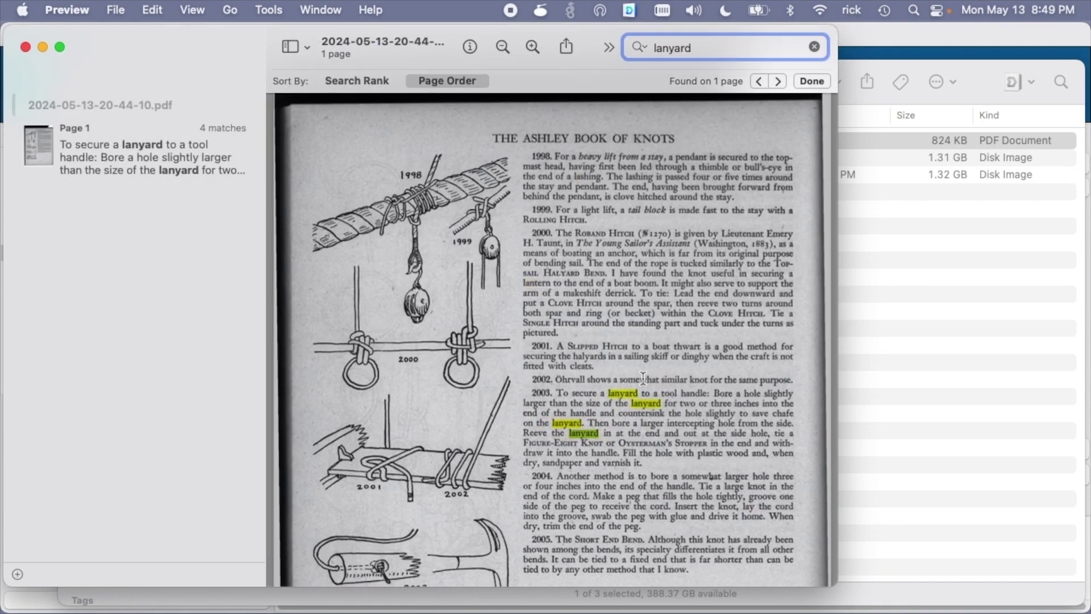
pyautogui.press('super+Tab')
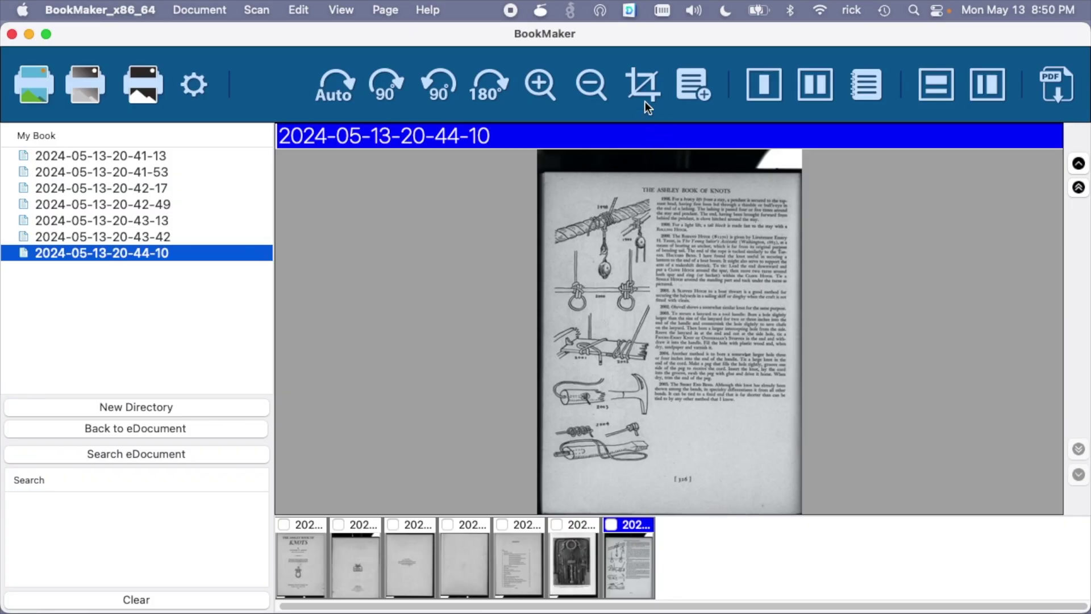
# - Outline a crop box on the last scanned page, then cancel cropping without changing it
pyautogui.click(641, 81)
pyautogui.moveTo(543, 171); pyautogui.dragTo(787, 464)
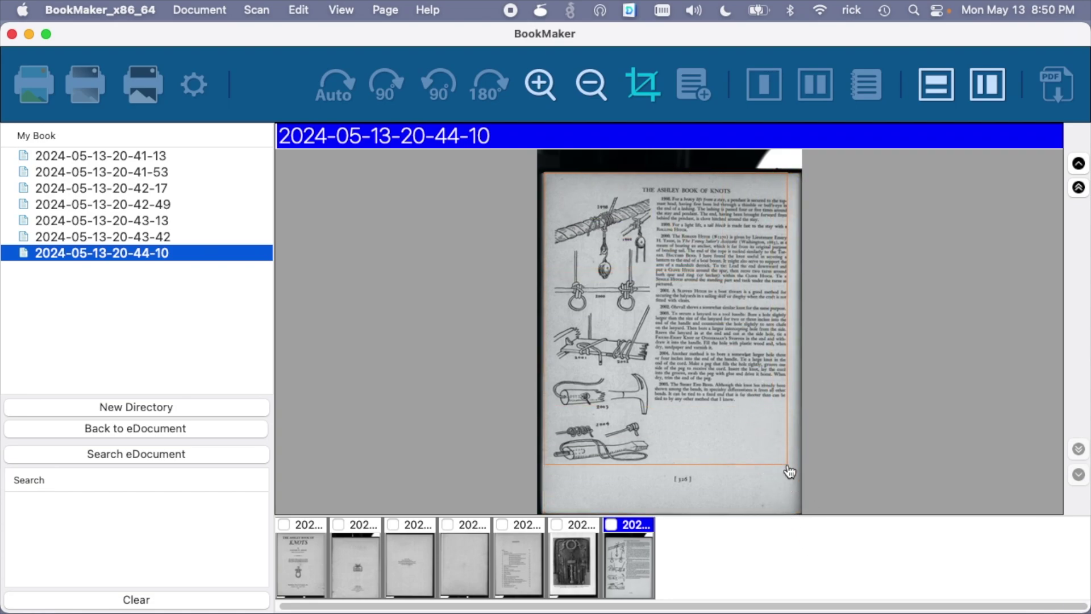
pyautogui.click(642, 84)
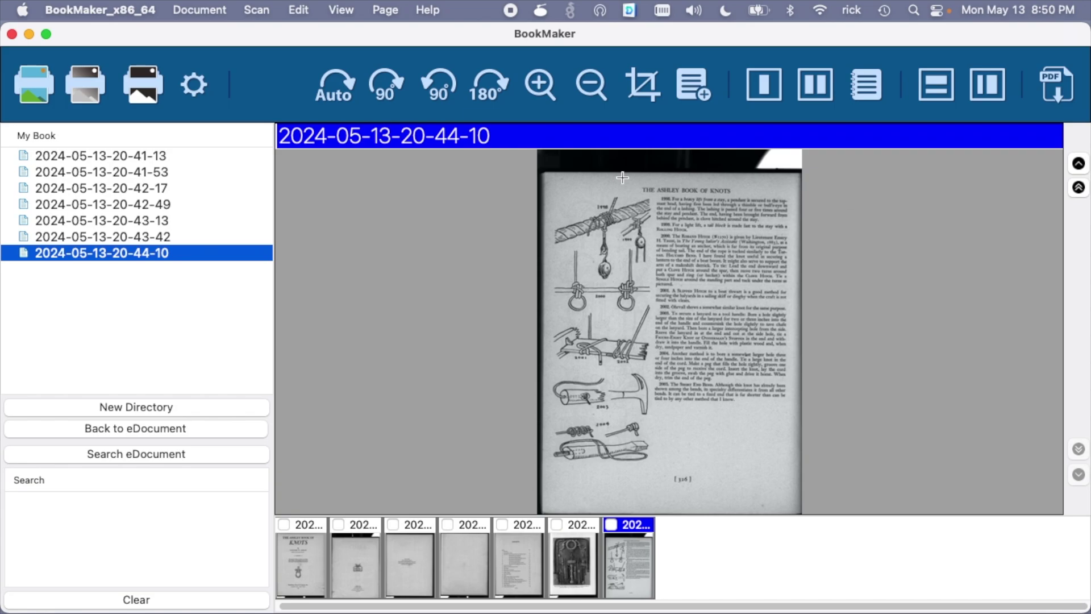
pyautogui.click(427, 9)
pyautogui.click(412, 9)
pyautogui.click(183, 7)
pyautogui.click(87, 222)
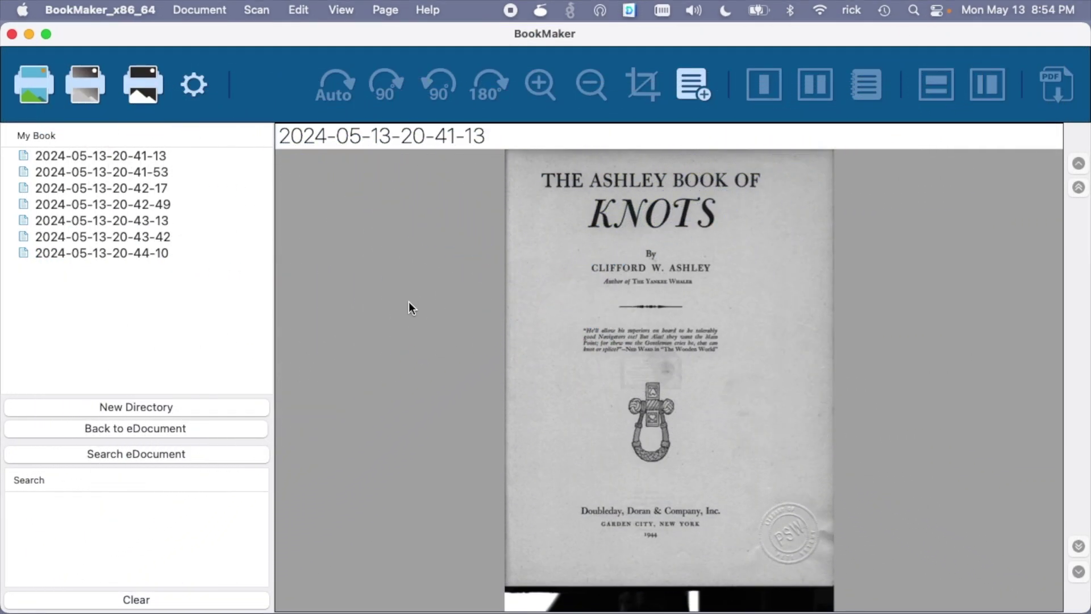
# - Start an all-pages export and set the export type to Original Formats
pyautogui.click(221, 10)
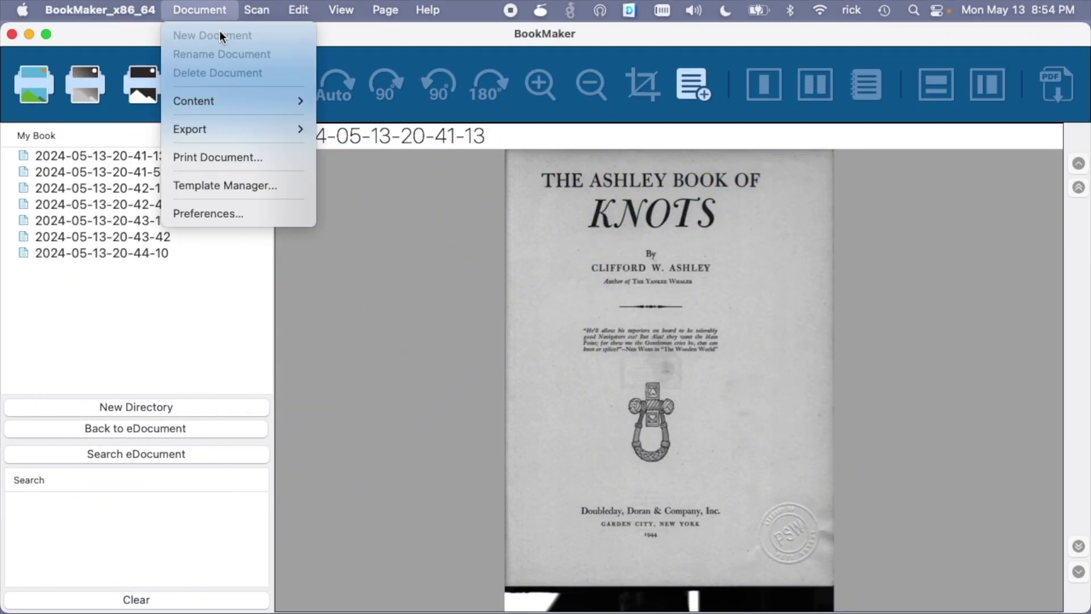
pyautogui.moveTo(251, 133)
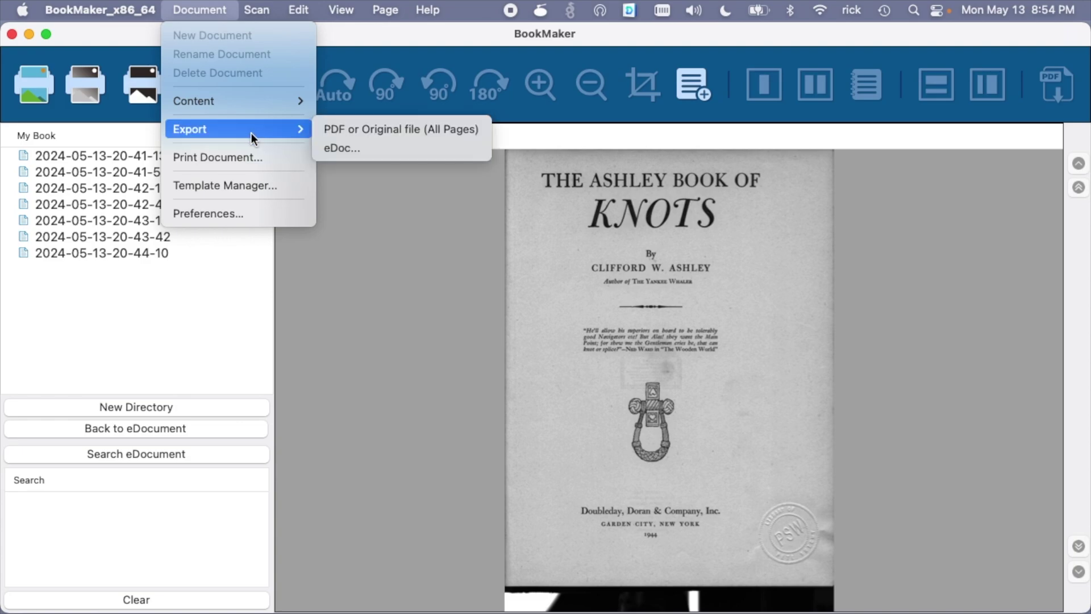
pyautogui.click(390, 134)
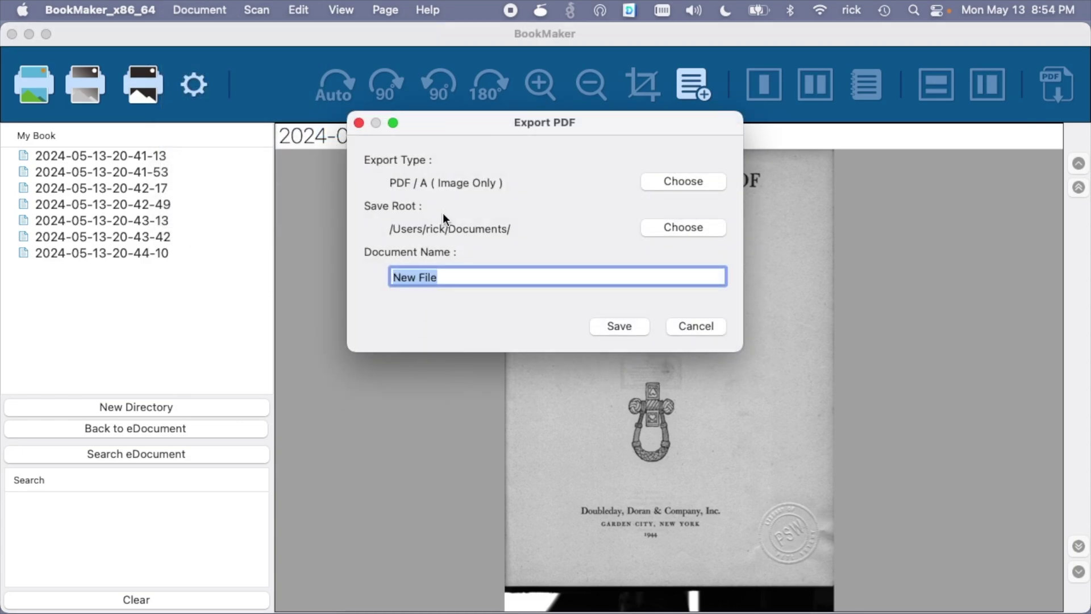
pyautogui.click(700, 176)
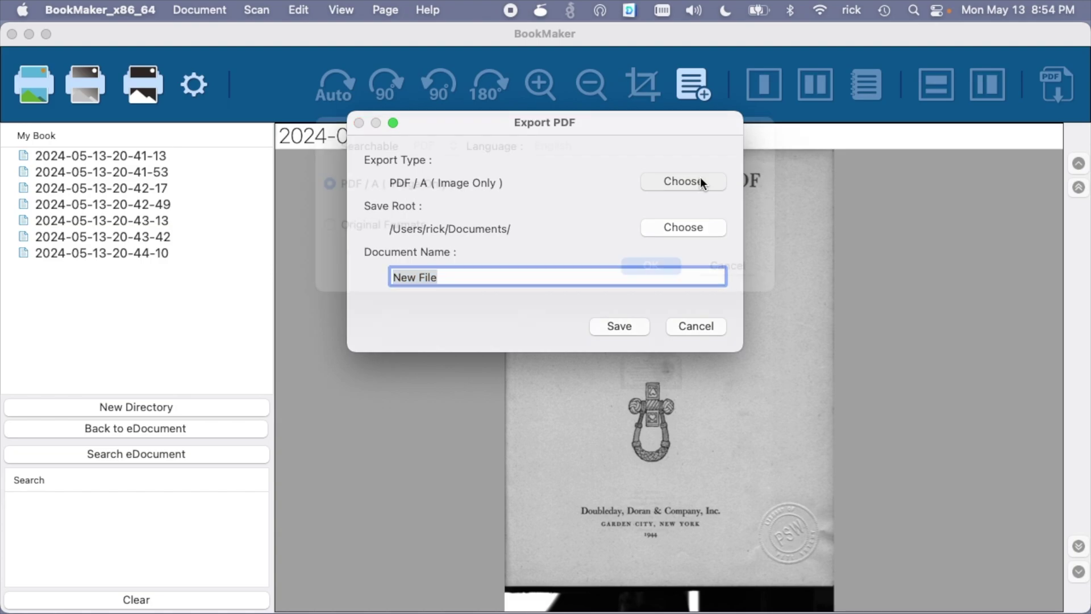
pyautogui.click(367, 251)
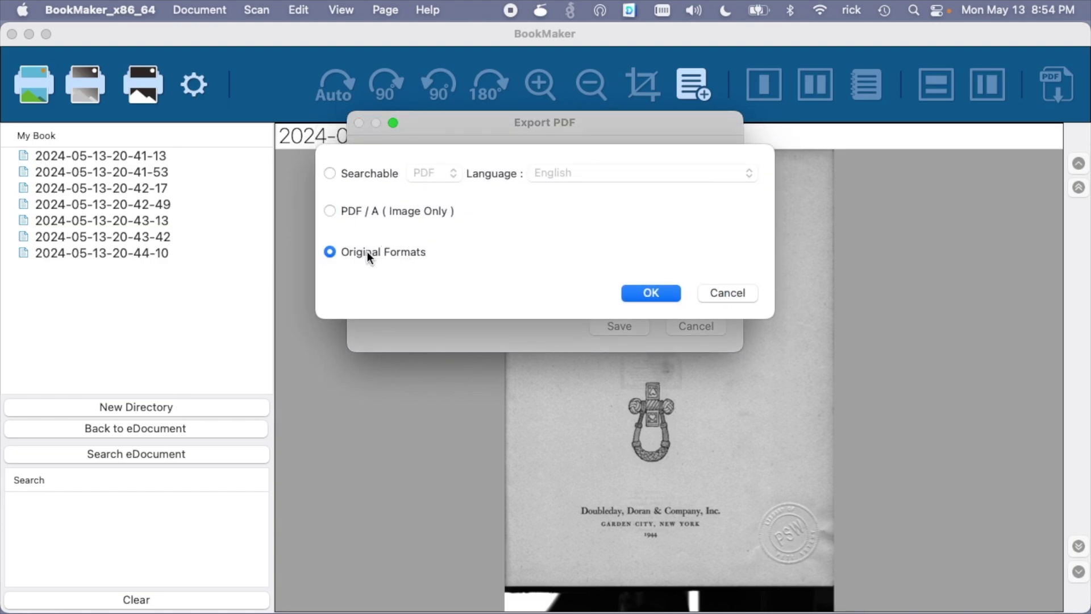
pyautogui.click(655, 292)
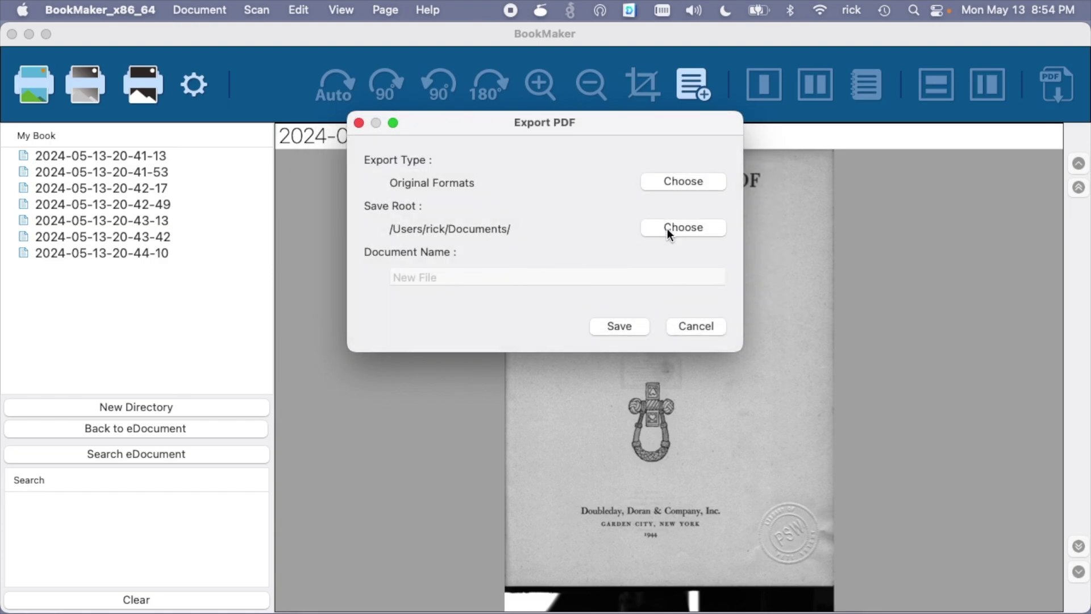
# - Save the export into a new 'Bookscans' folder inside BOOKMAKER and run it
pyautogui.click(668, 229)
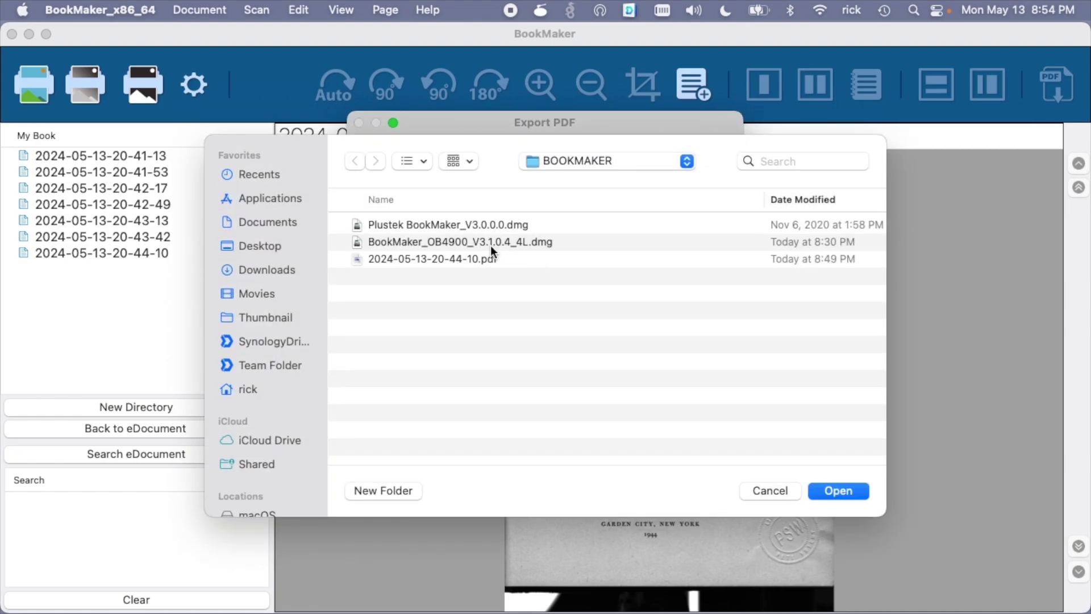
pyautogui.click(405, 491)
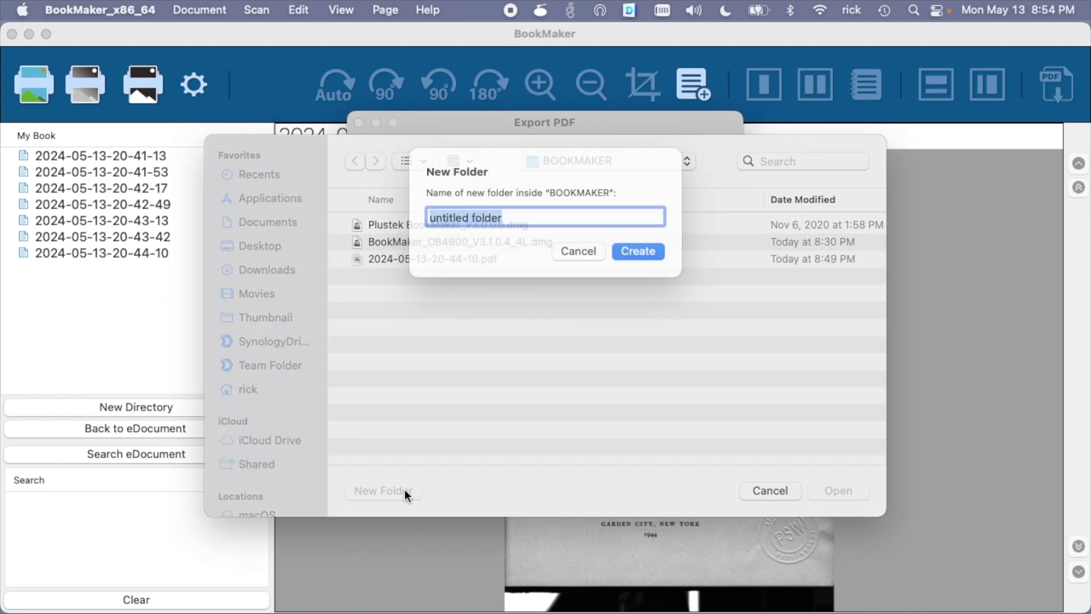
pyautogui.write('Bookscans')
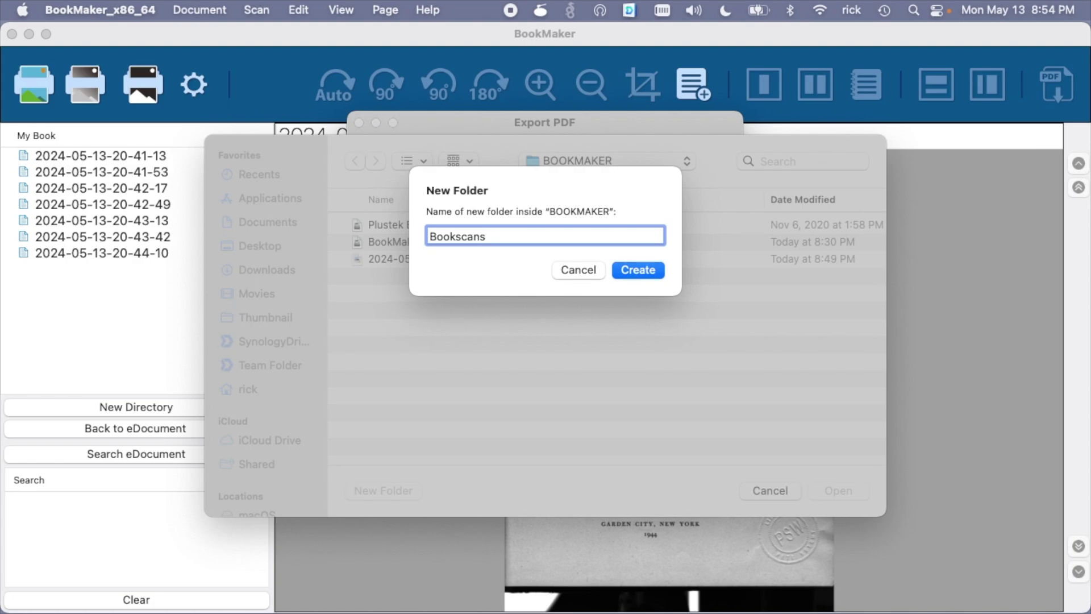
pyautogui.press('Return')
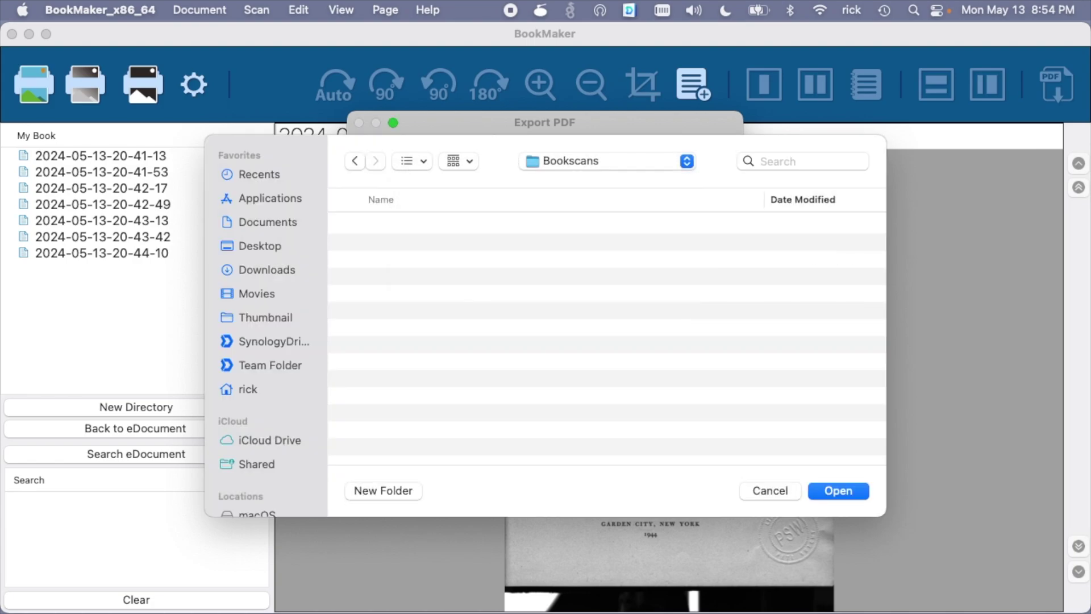
pyautogui.click(844, 493)
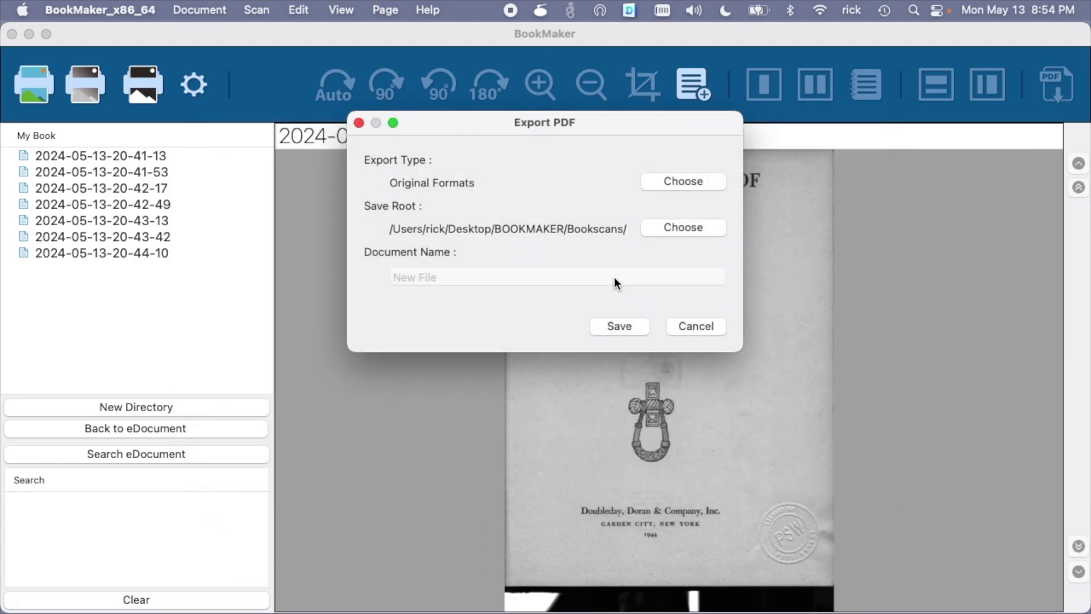
pyautogui.click(616, 325)
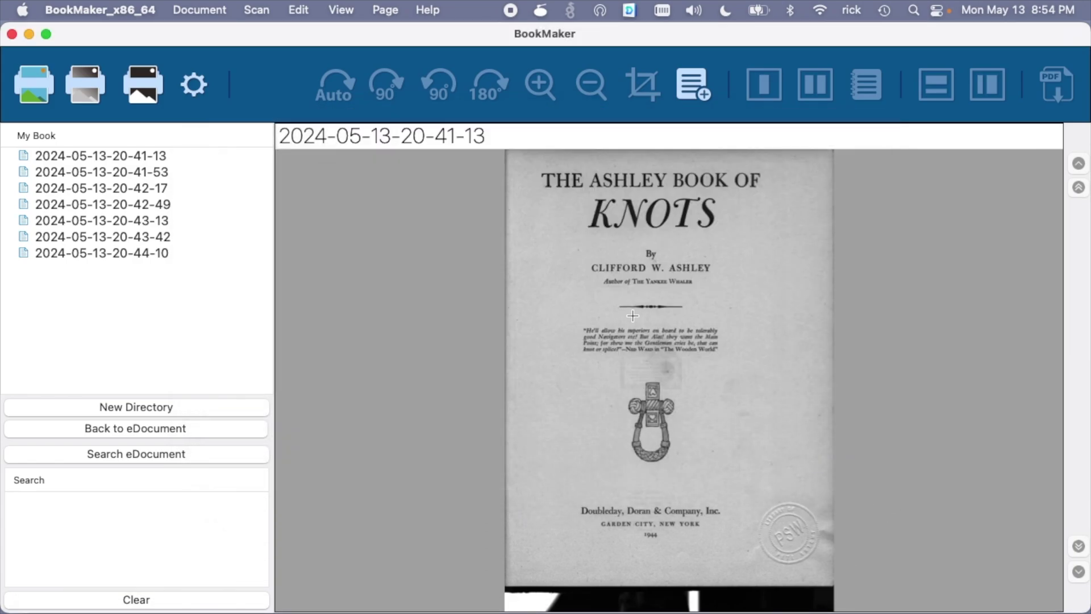
# - Check the exported JPGs in the Bookscans folder with Quick Look, then return to BookMaker
pyautogui.press('F11')
pyautogui.doubleClick(998, 295)
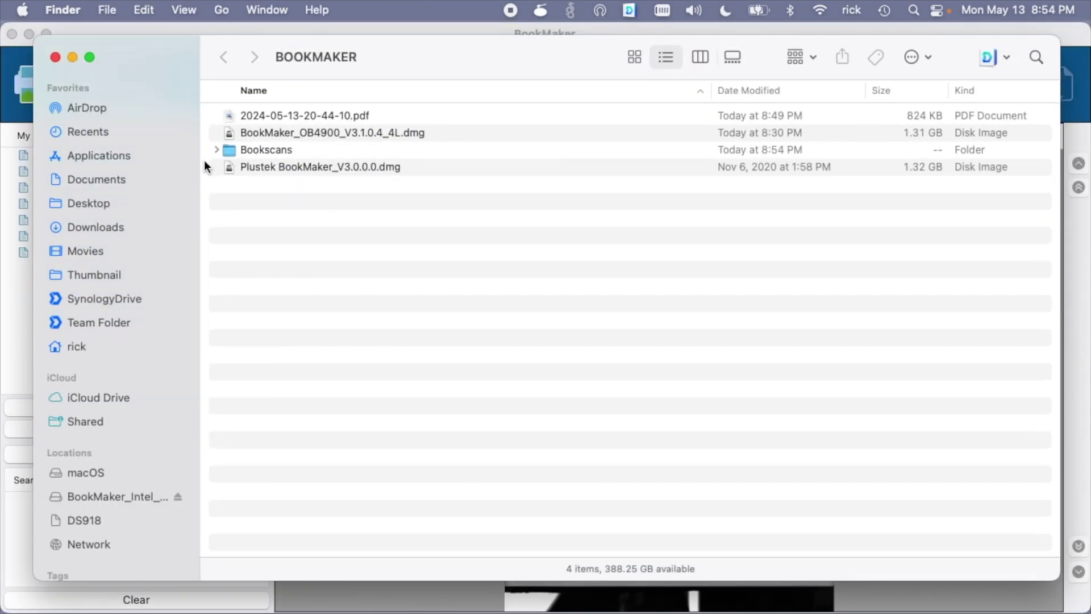
pyautogui.click(216, 150)
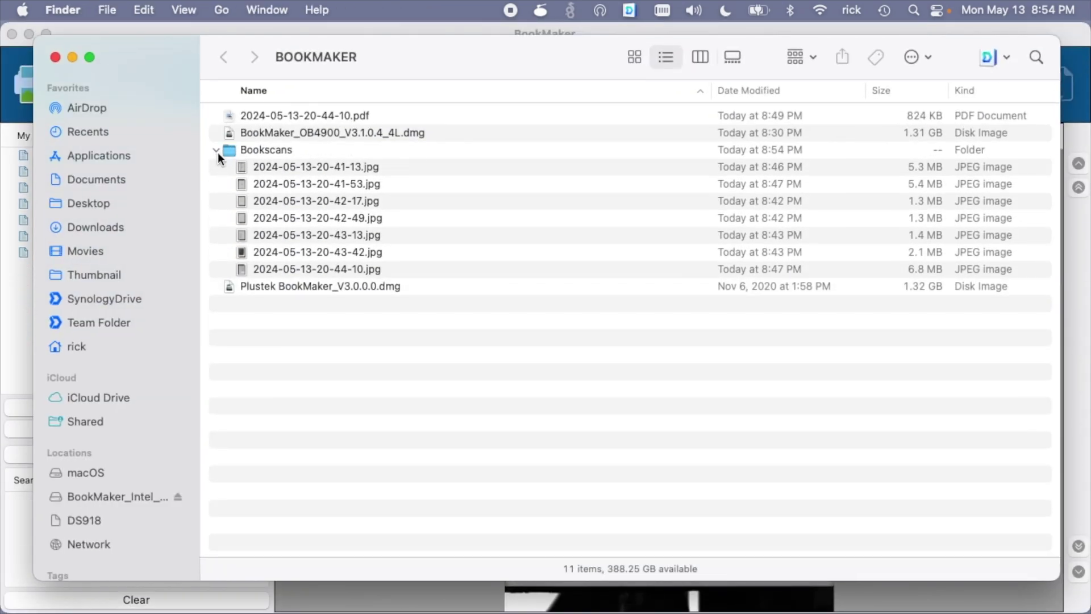
pyautogui.click(296, 160)
pyautogui.press('space')
pyautogui.press('Down')
pyautogui.press('Down')
pyautogui.press('Down')
pyautogui.press('Down')
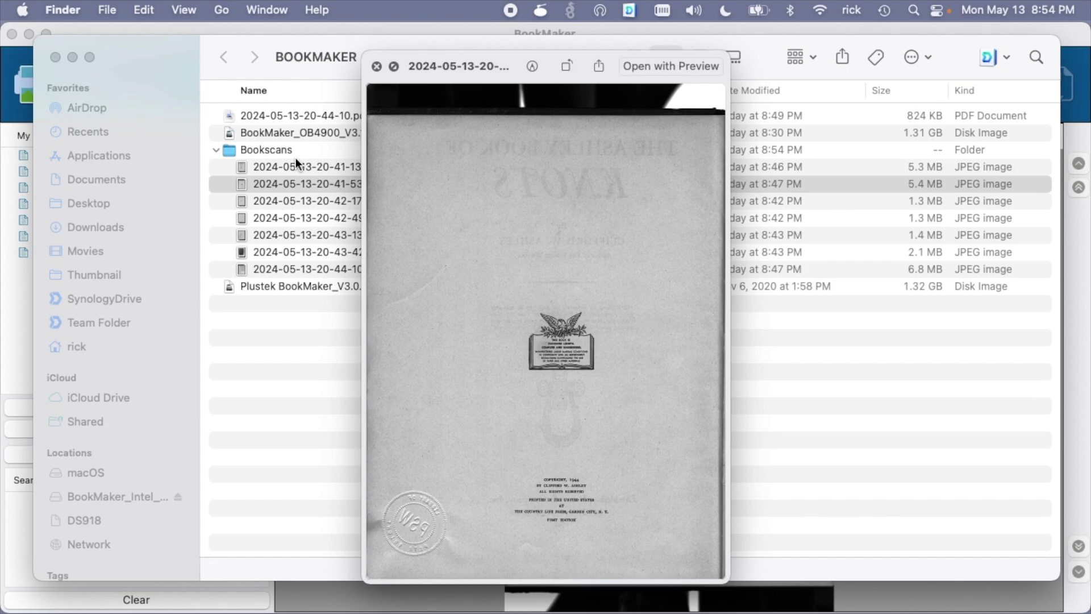
pyautogui.press('Down')
pyautogui.press('Down')
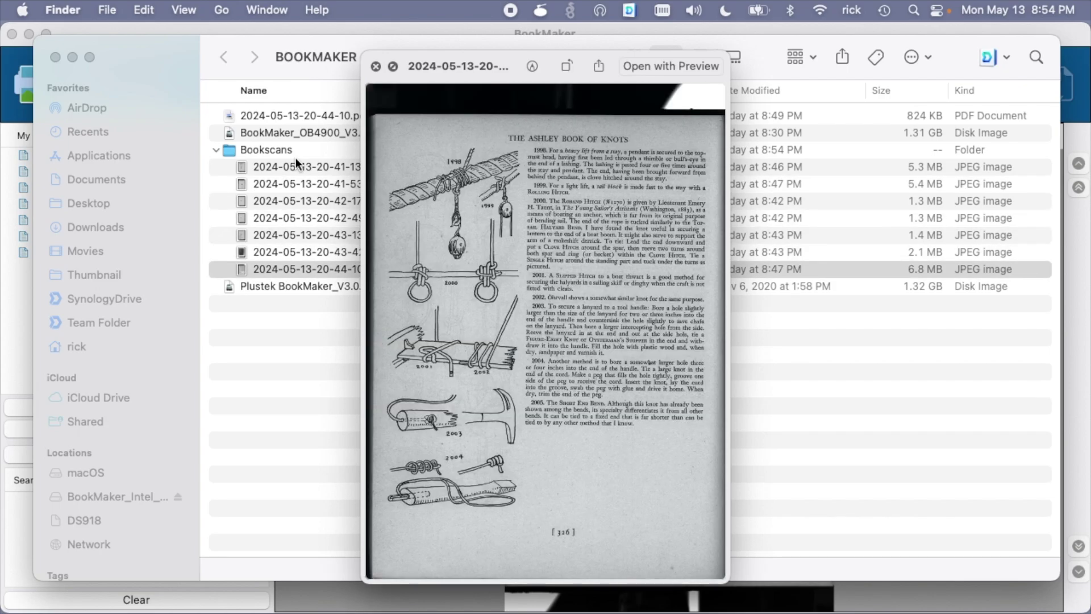
pyautogui.press('space')
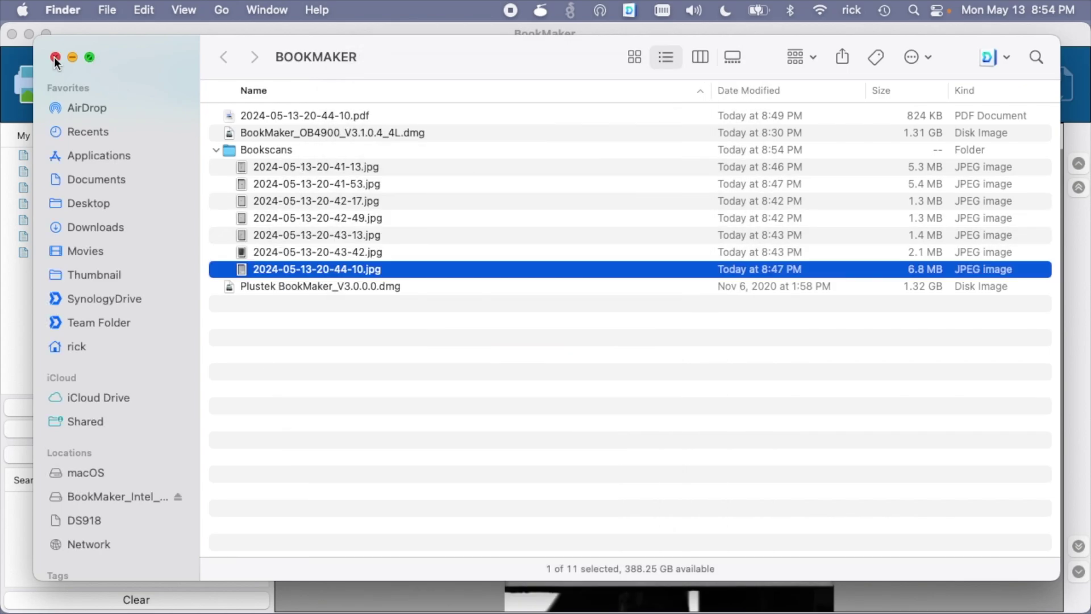
pyautogui.click(55, 56)
pyautogui.click(123, 34)
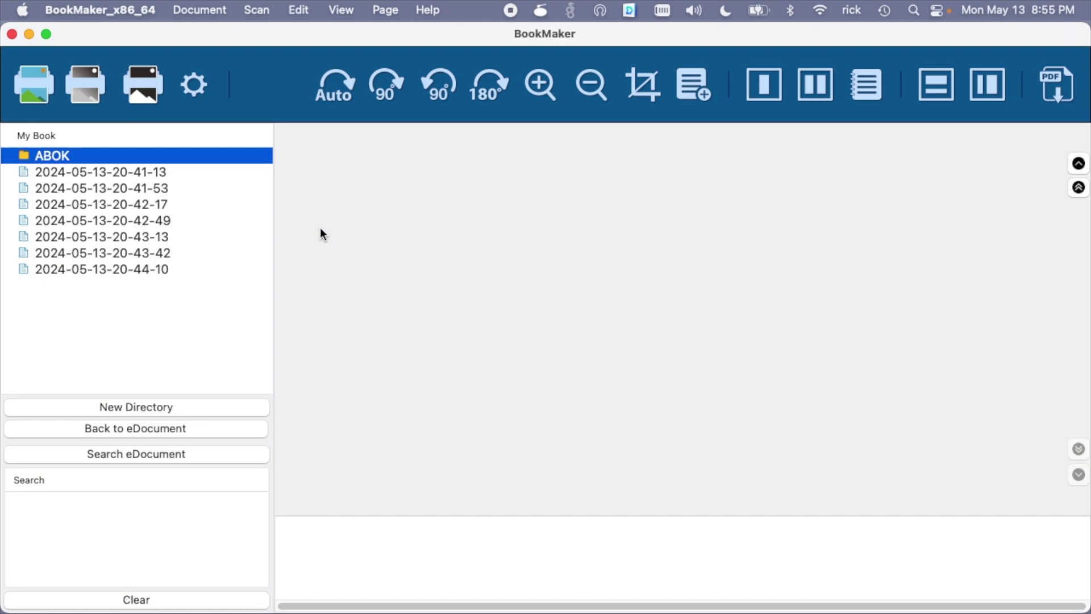
# - In Scanner Setting, keep Jpg format and Color mode, set 600 dpi resolution and descreen None
pyautogui.click(196, 83)
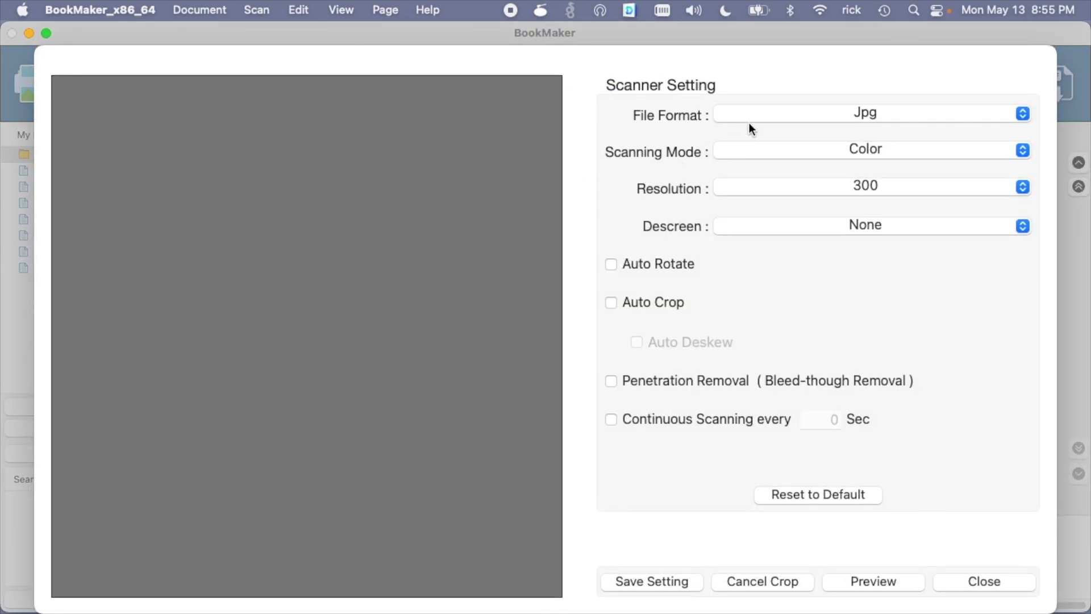
pyautogui.click(780, 110)
pyautogui.click(779, 136)
pyautogui.click(780, 149)
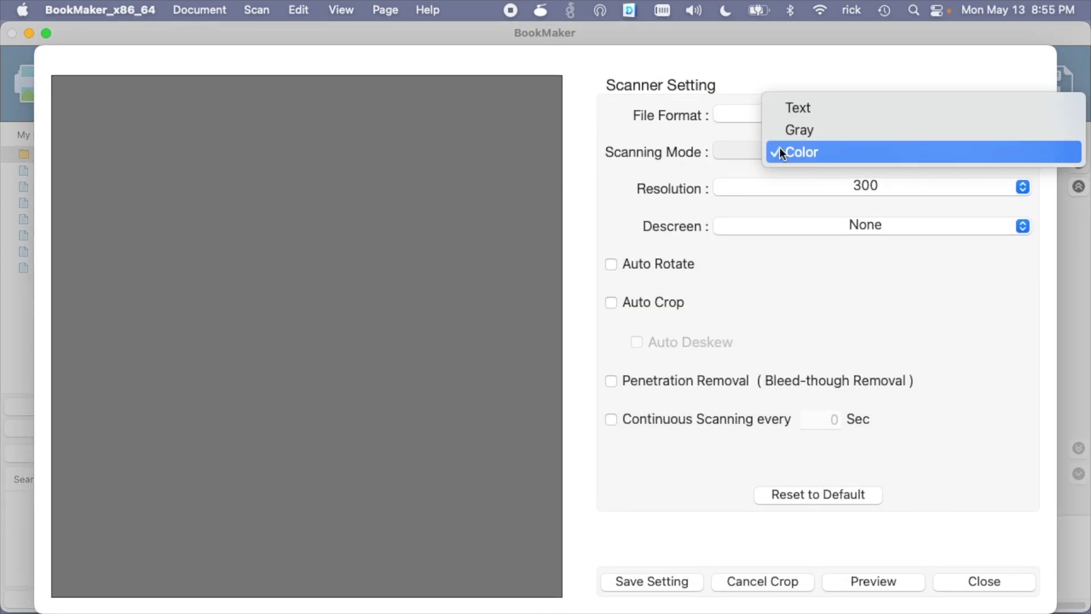
pyautogui.click(732, 130)
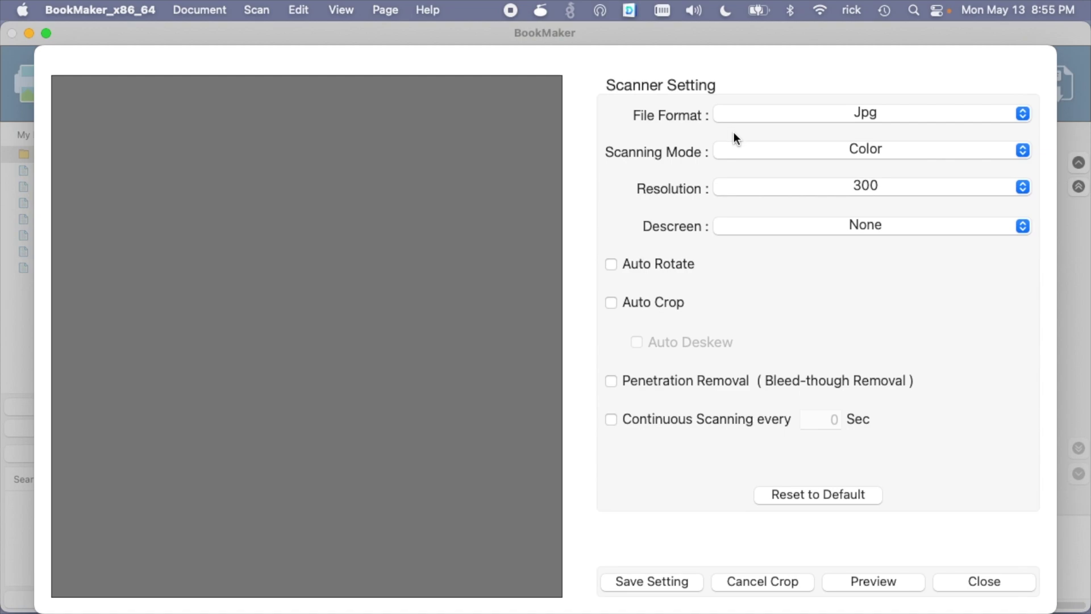
pyautogui.click(786, 185)
pyautogui.click(790, 213)
pyautogui.click(799, 228)
pyautogui.click(724, 206)
# - Enable Auto Rotate, Auto Crop and Penetration Removal, save the settings and close
pyautogui.click(668, 261)
pyautogui.click(659, 307)
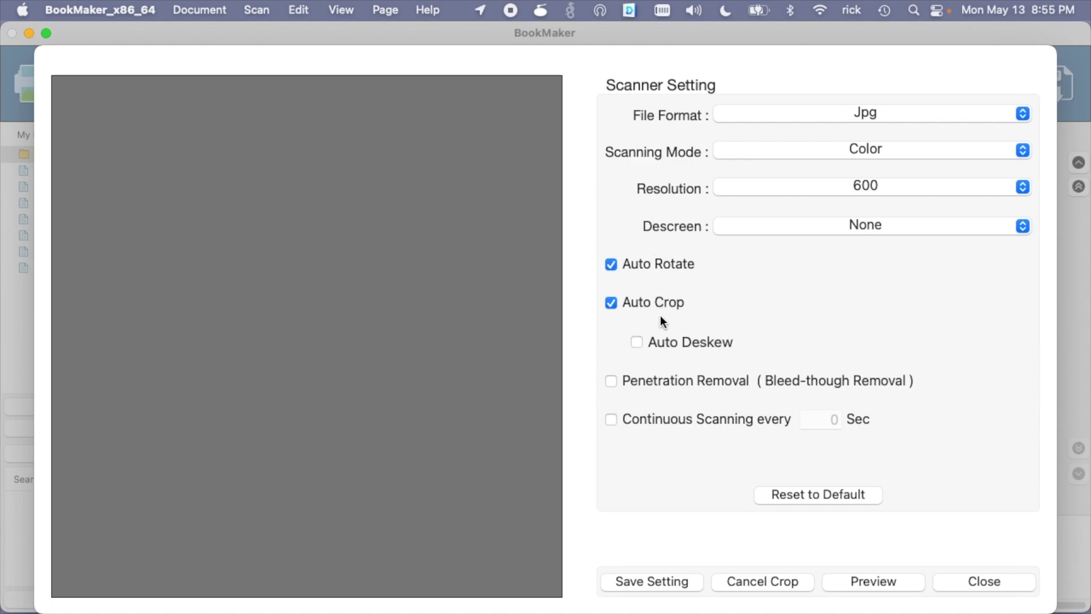
pyautogui.click(671, 380)
pyautogui.click(670, 579)
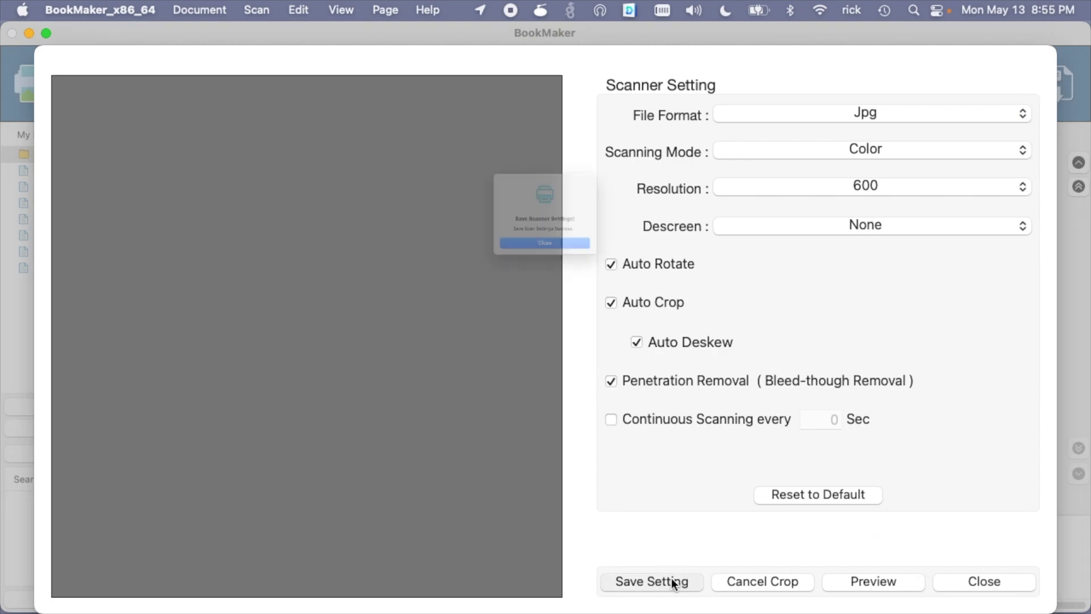
pyautogui.click(562, 273)
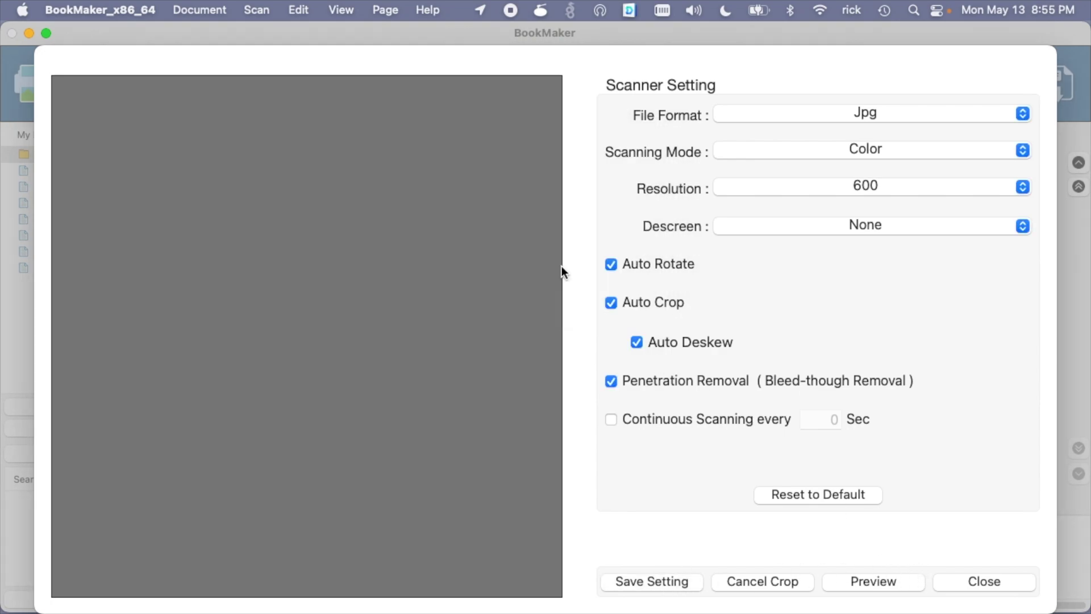
pyautogui.click(992, 581)
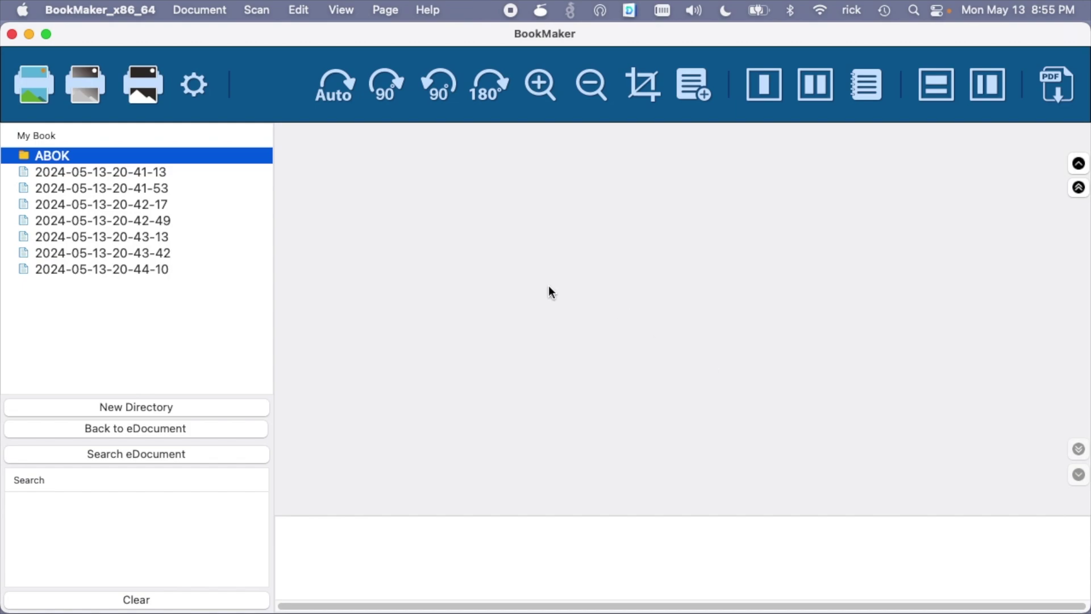
pyautogui.click(817, 88)
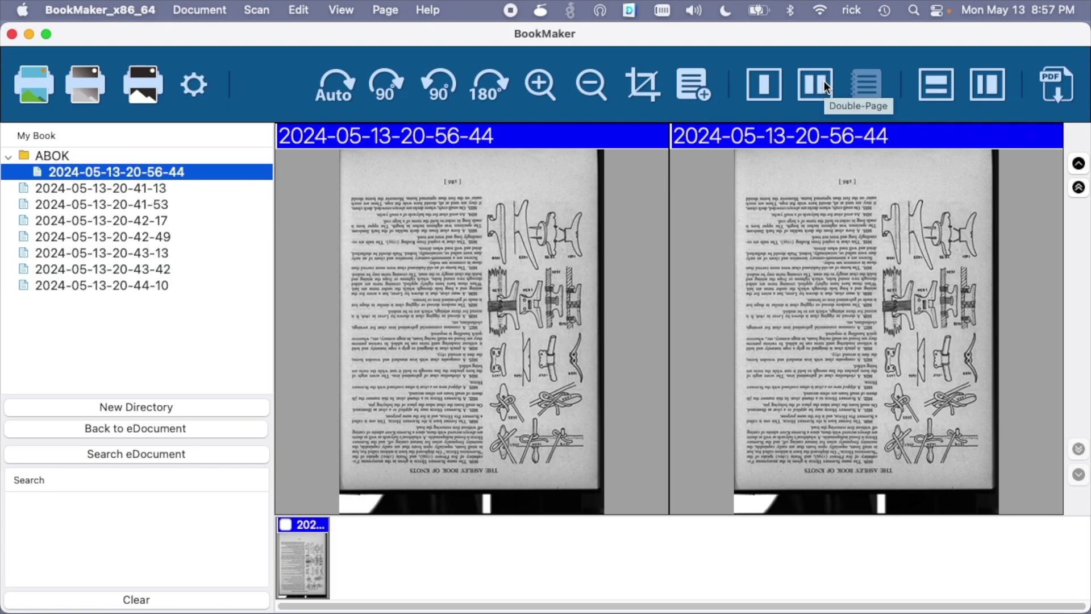
pyautogui.click(763, 86)
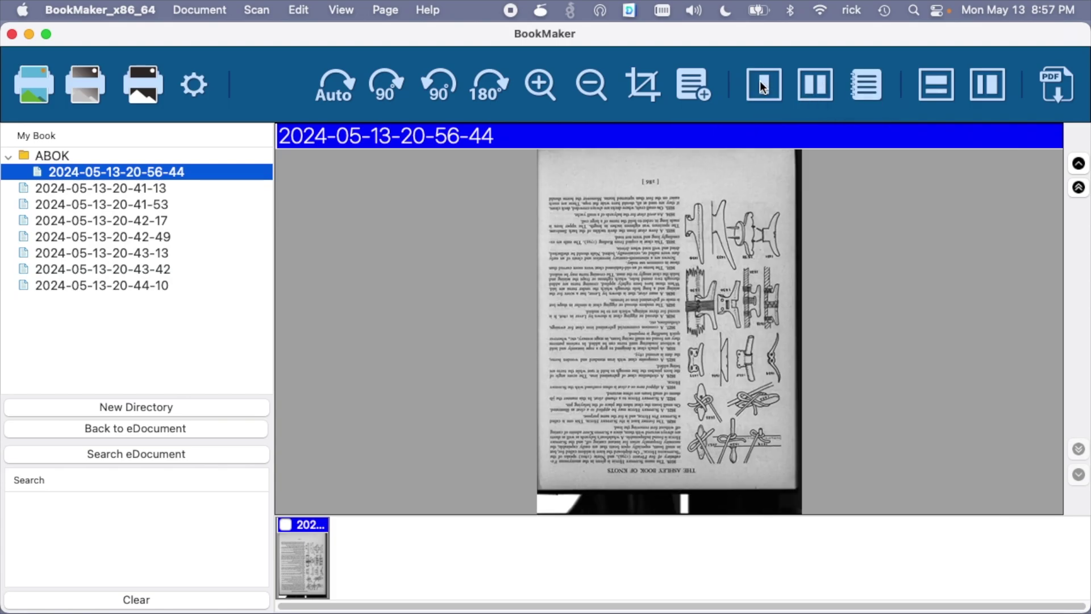
pyautogui.press('Delete')
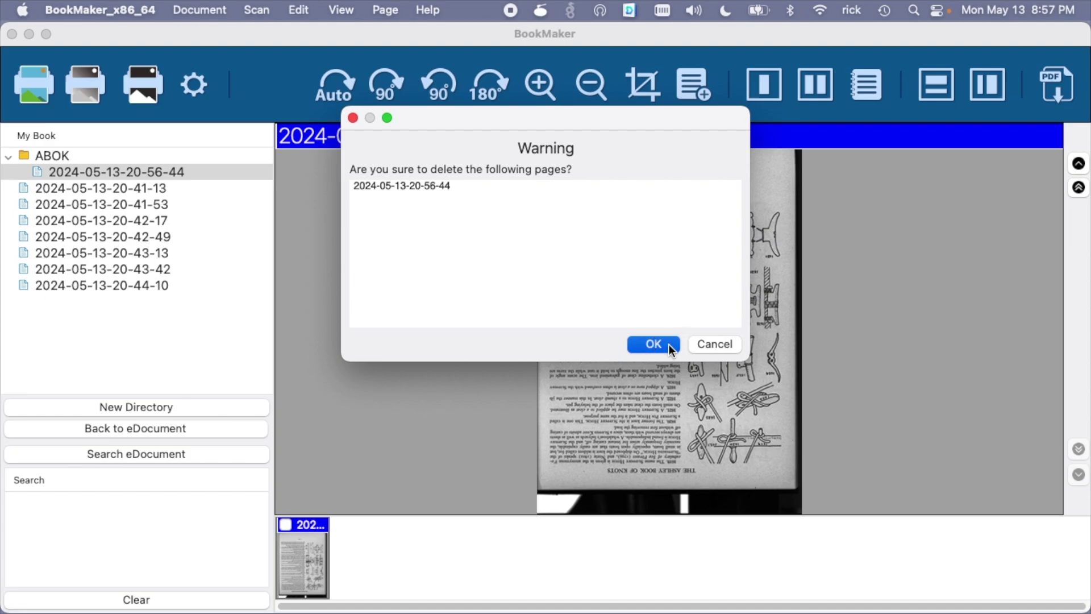
pyautogui.click(653, 344)
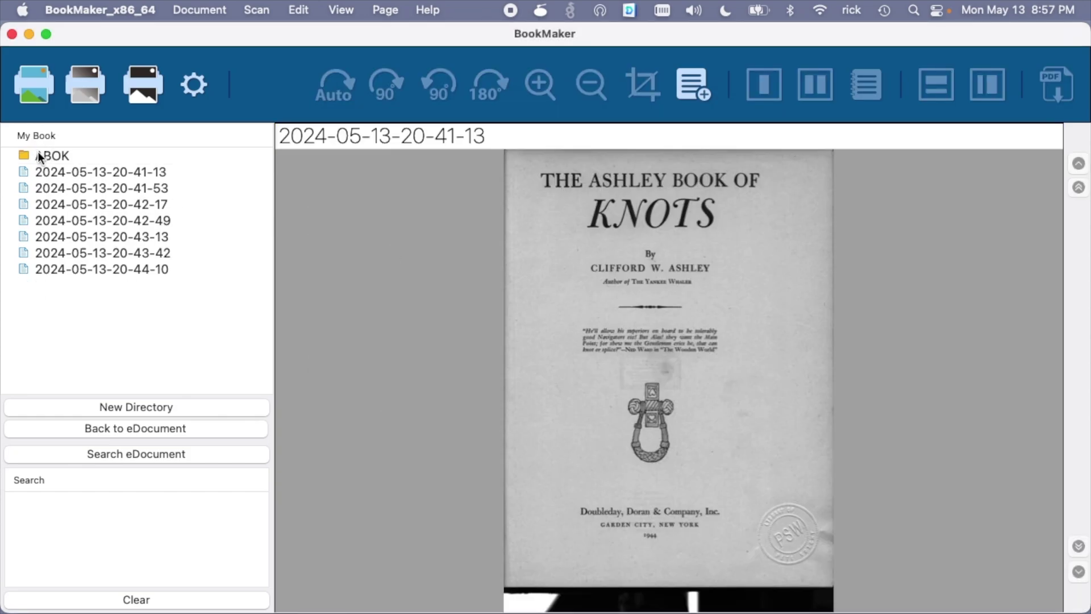
pyautogui.click(38, 155)
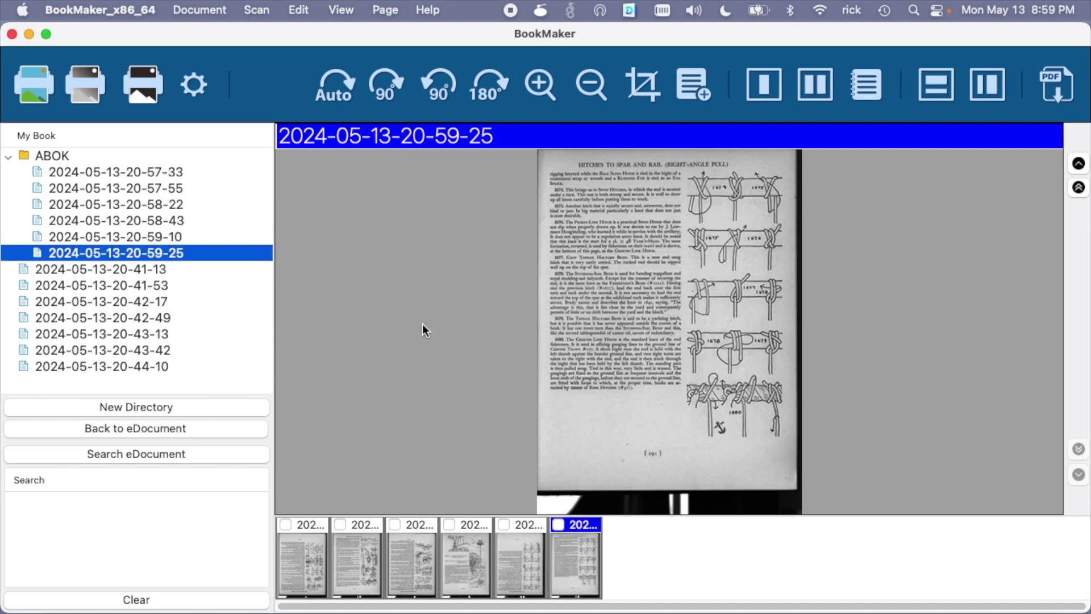
pyautogui.click(312, 557)
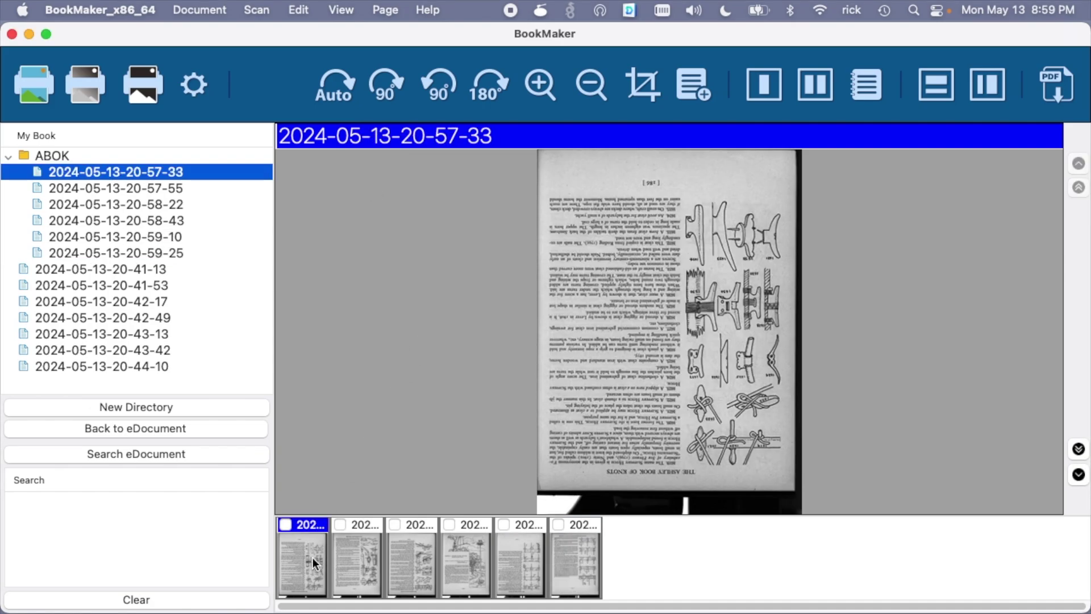
pyautogui.click(364, 566)
pyautogui.click(414, 563)
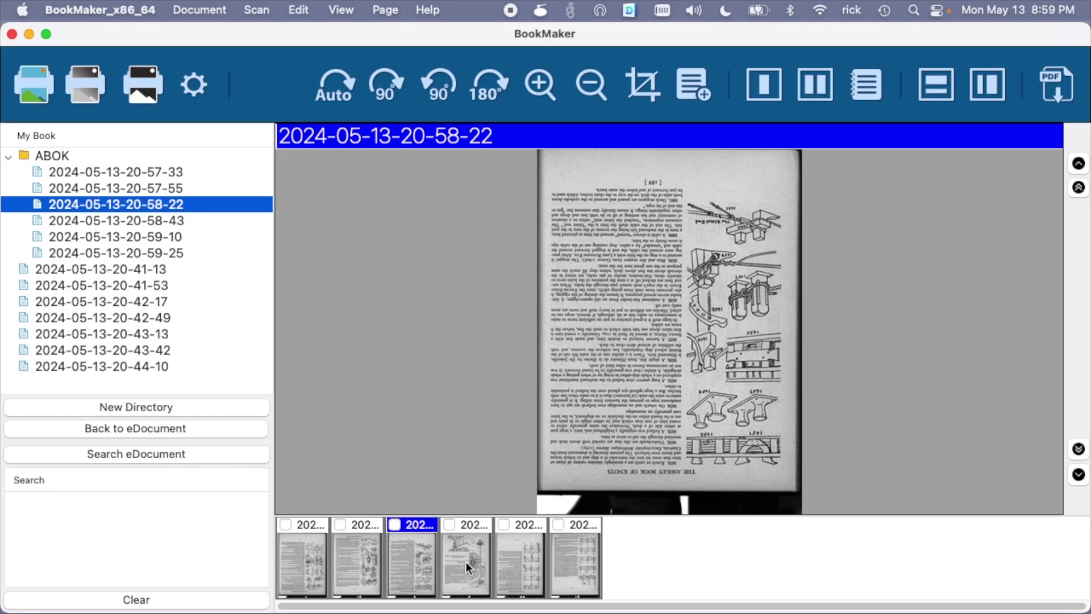
pyautogui.click(466, 562)
pyautogui.click(521, 560)
pyautogui.click(574, 559)
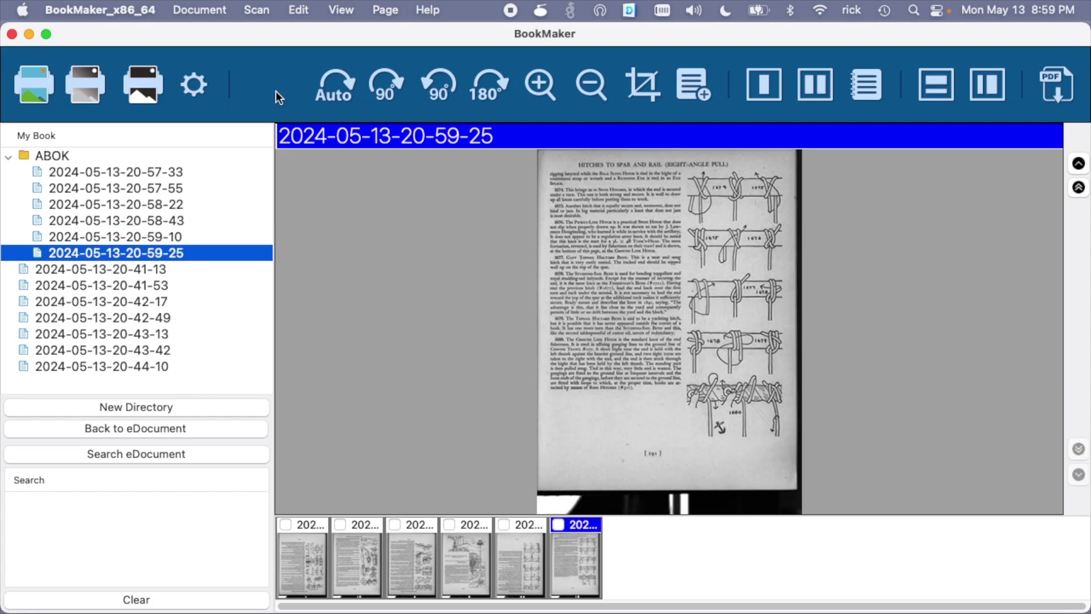
pyautogui.click(311, 545)
pyautogui.click(340, 544)
pyautogui.click(394, 557)
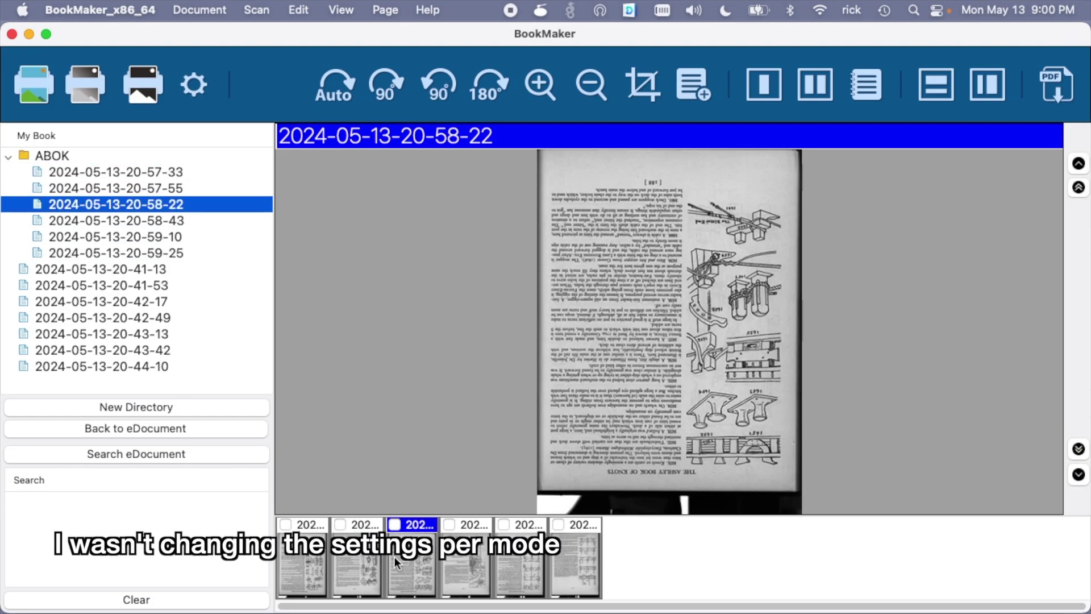
pyautogui.click(462, 568)
pyautogui.click(516, 557)
pyautogui.click(574, 560)
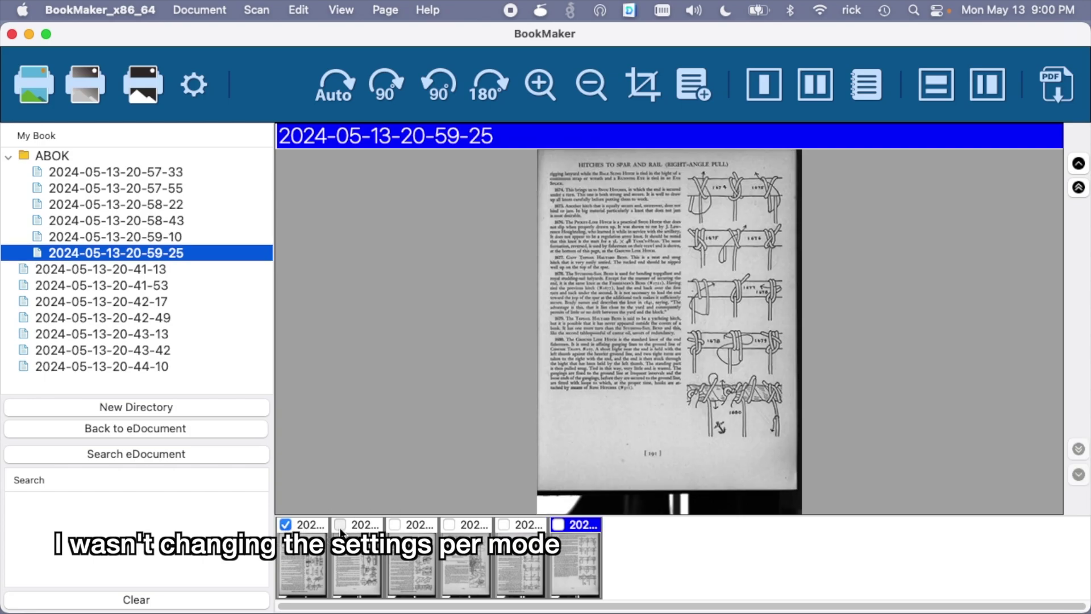
pyautogui.click(402, 524)
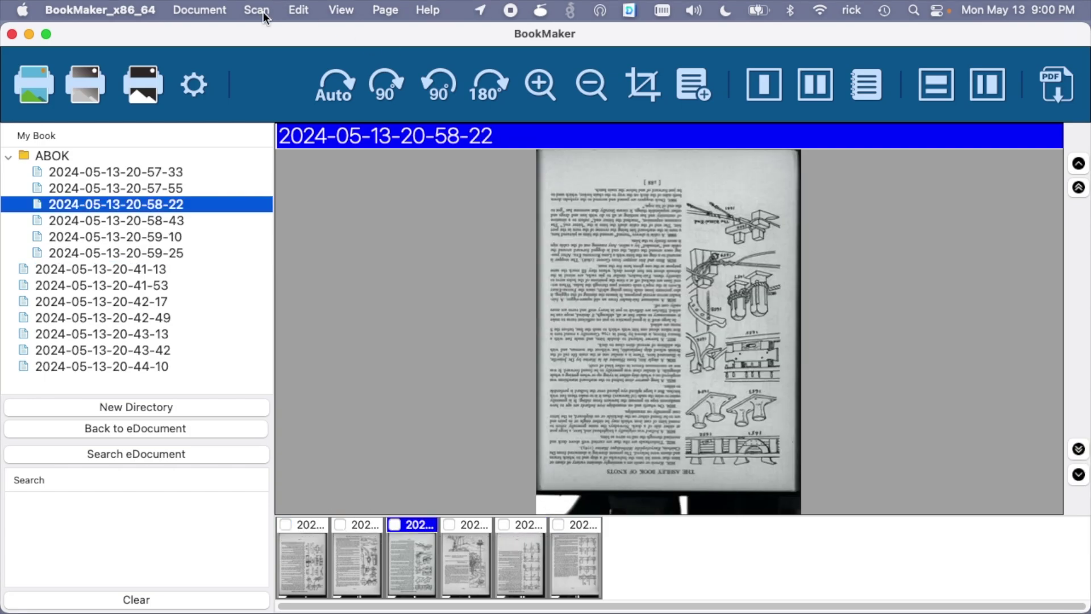
# - Export all ABOK pages as original-format JPGs into the Desktop BOOKMAKER folder
pyautogui.click(57, 158)
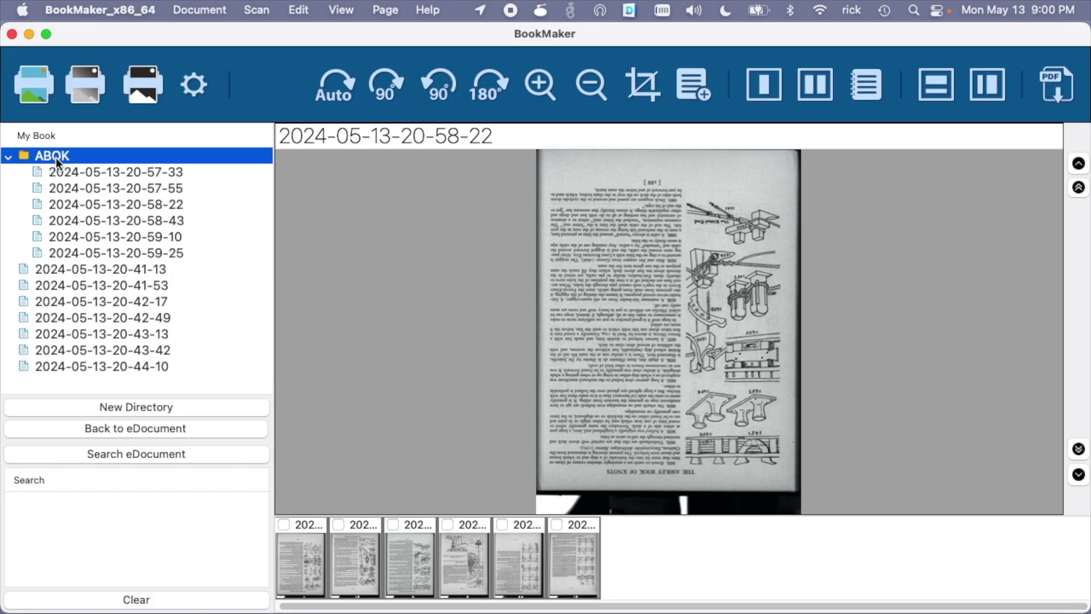
pyautogui.click(168, 8)
pyautogui.moveTo(254, 129)
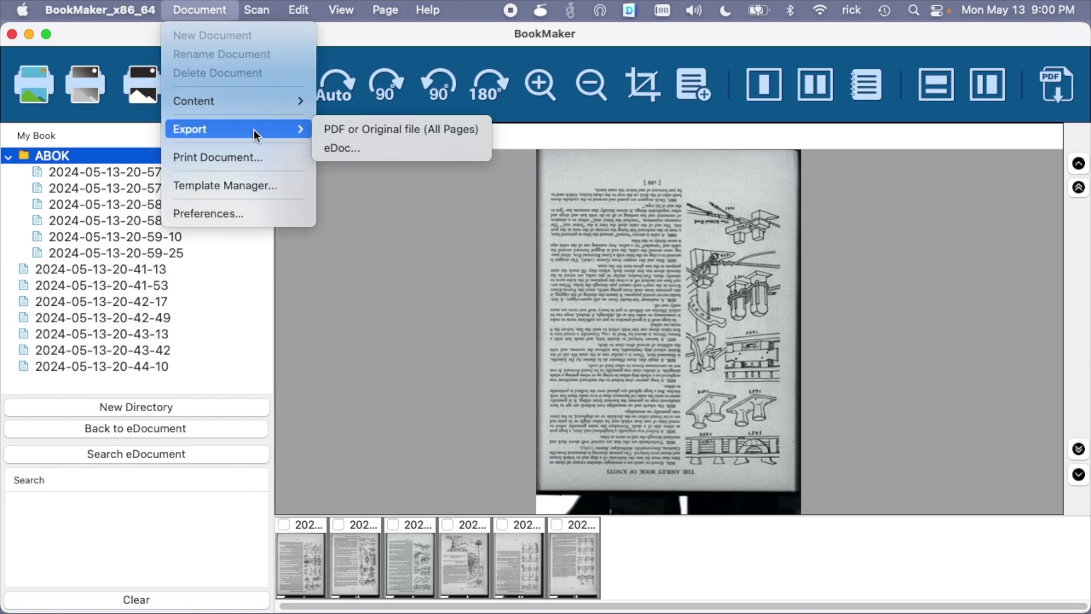
pyautogui.click(384, 134)
pyautogui.click(684, 180)
pyautogui.click(663, 227)
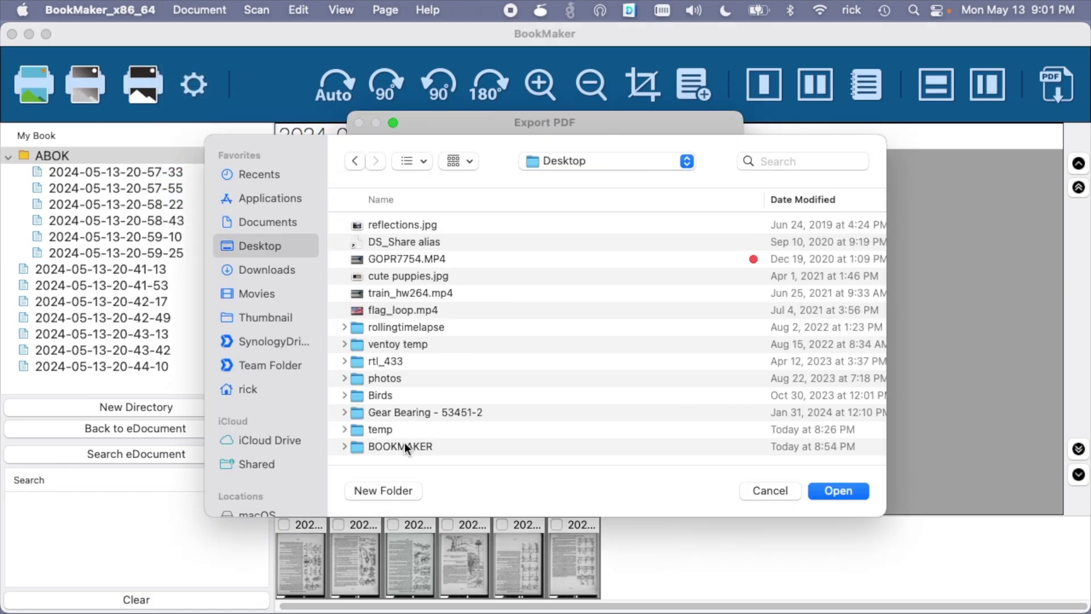
pyautogui.click(405, 447)
pyautogui.click(838, 491)
pyautogui.click(620, 326)
pyautogui.click(303, 134)
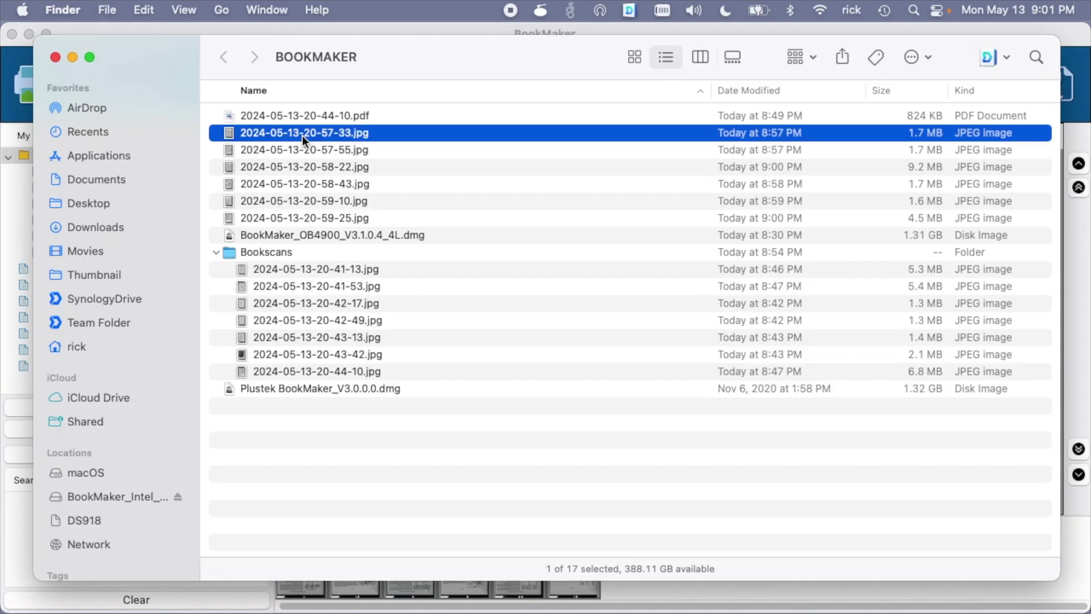
pyautogui.moveTo(163, 38); pyautogui.dragTo(137, 38)
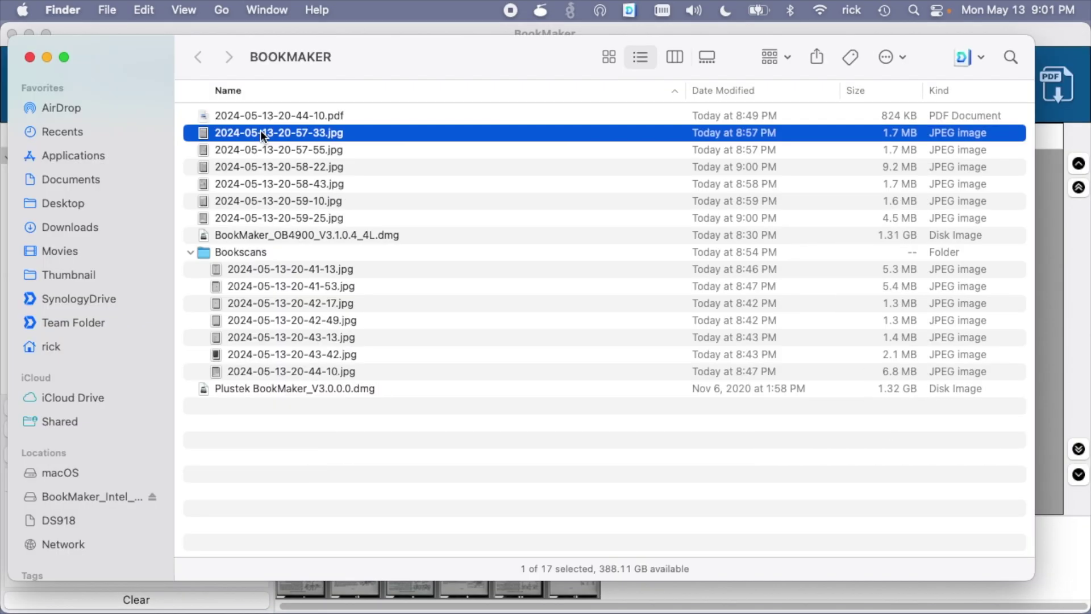
pyautogui.press('space')
pyautogui.doubleClick(257, 135)
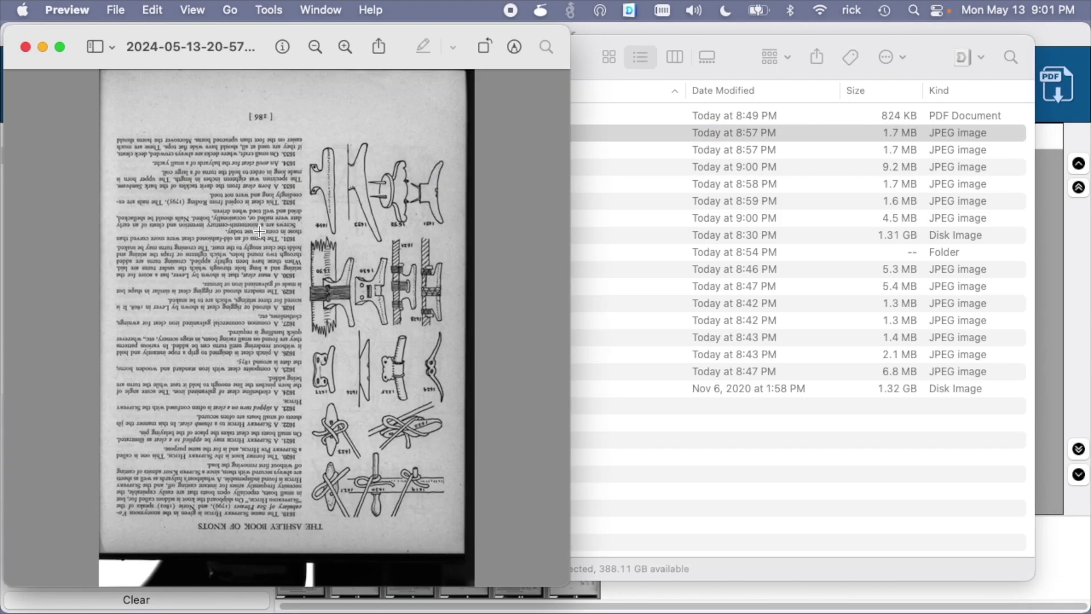
pyautogui.click(347, 48)
pyautogui.click(346, 47)
pyautogui.click(347, 47)
pyautogui.click(315, 47)
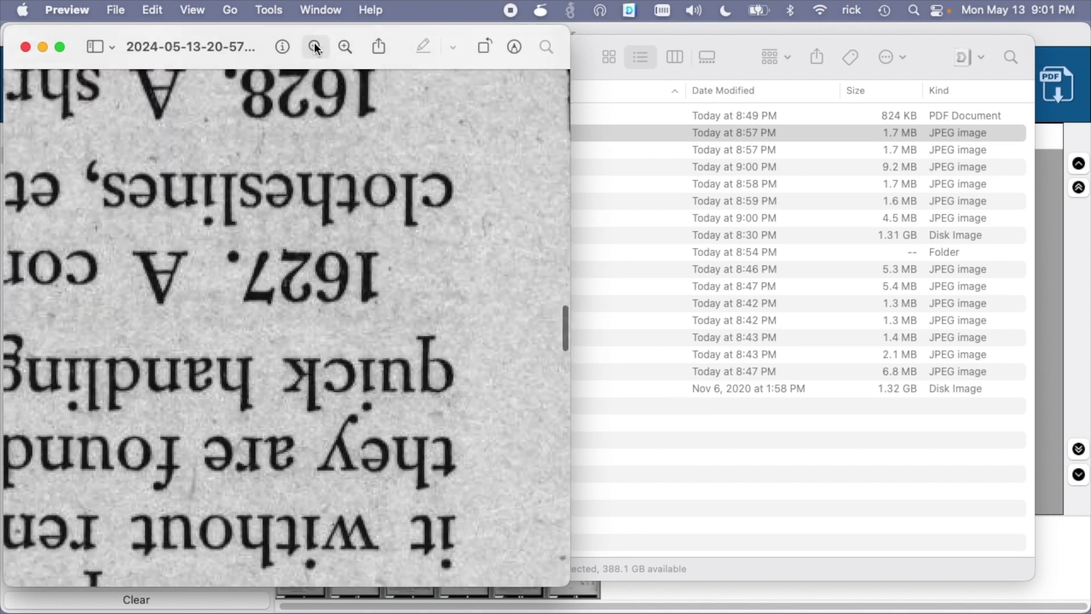
pyautogui.moveTo(572, 369); pyautogui.dragTo(1012, 423)
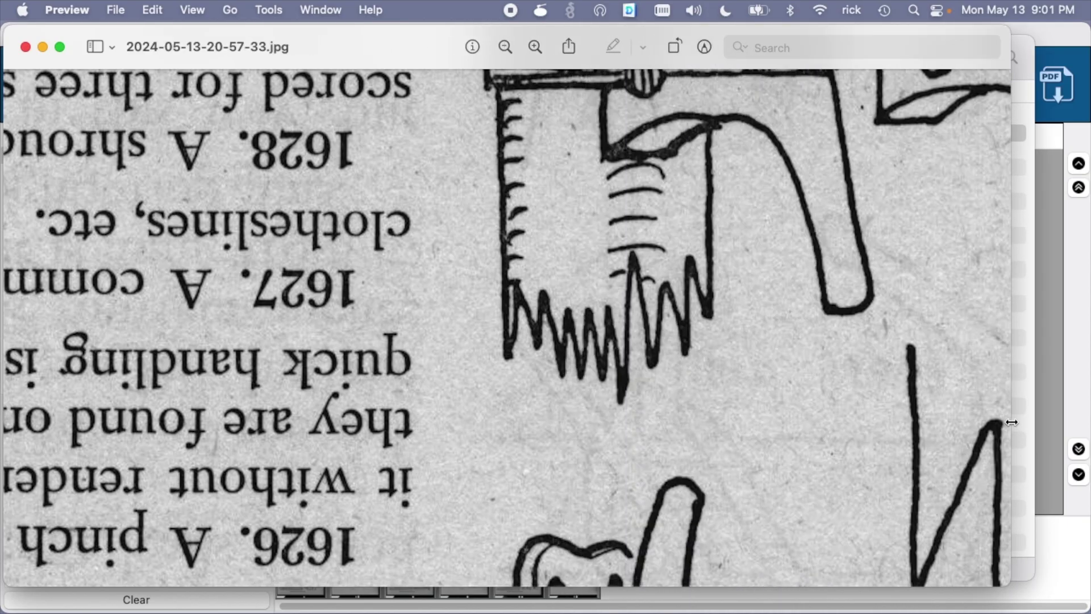
pyautogui.scroll(-15, 469, 355)
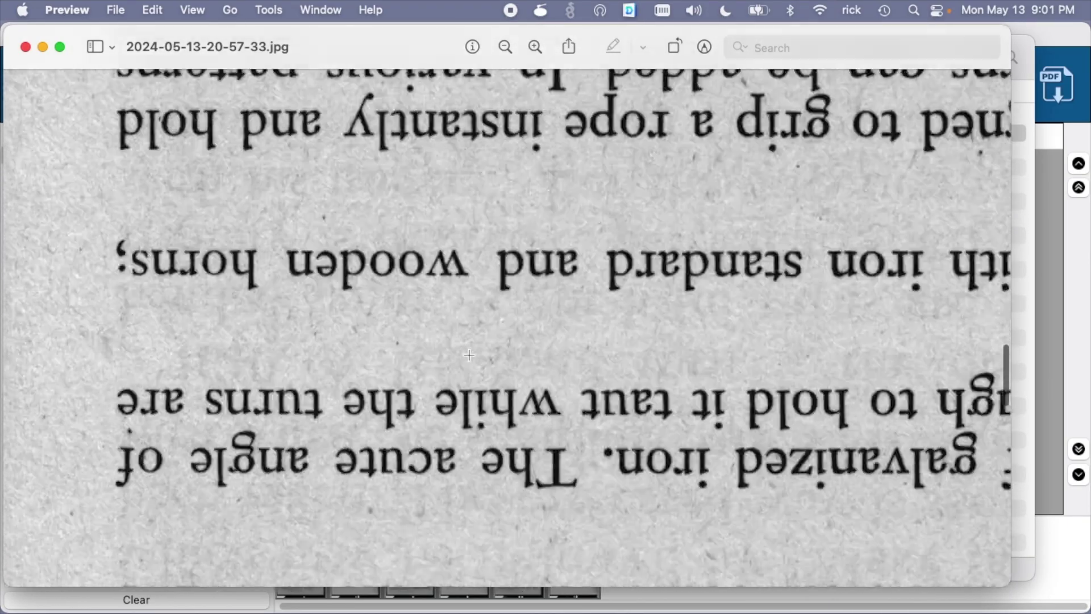
pyautogui.scroll(-15, 469, 355)
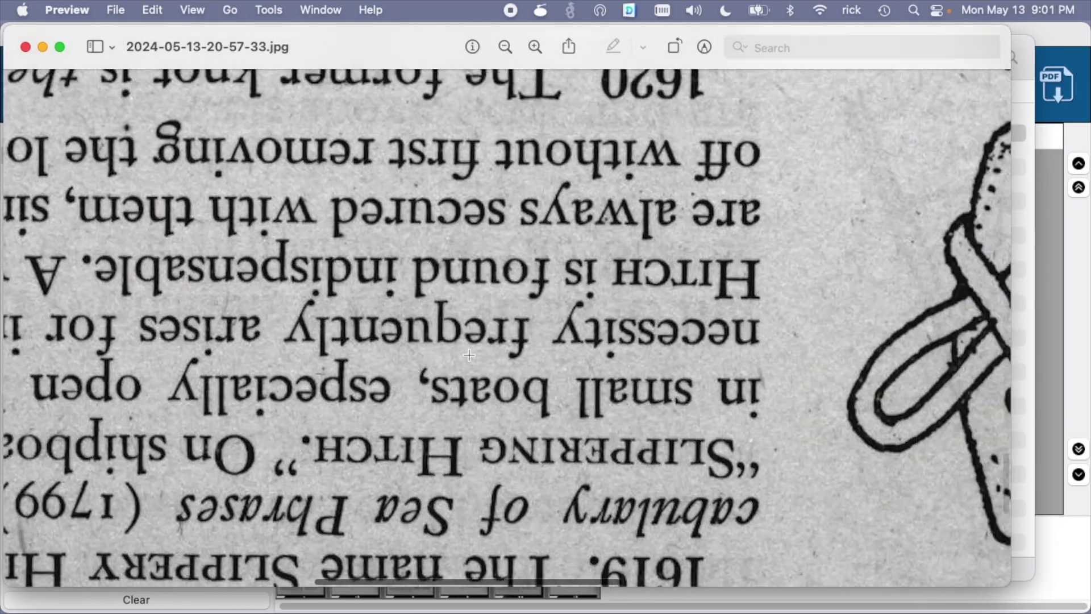
pyautogui.scroll(-15, 469, 354)
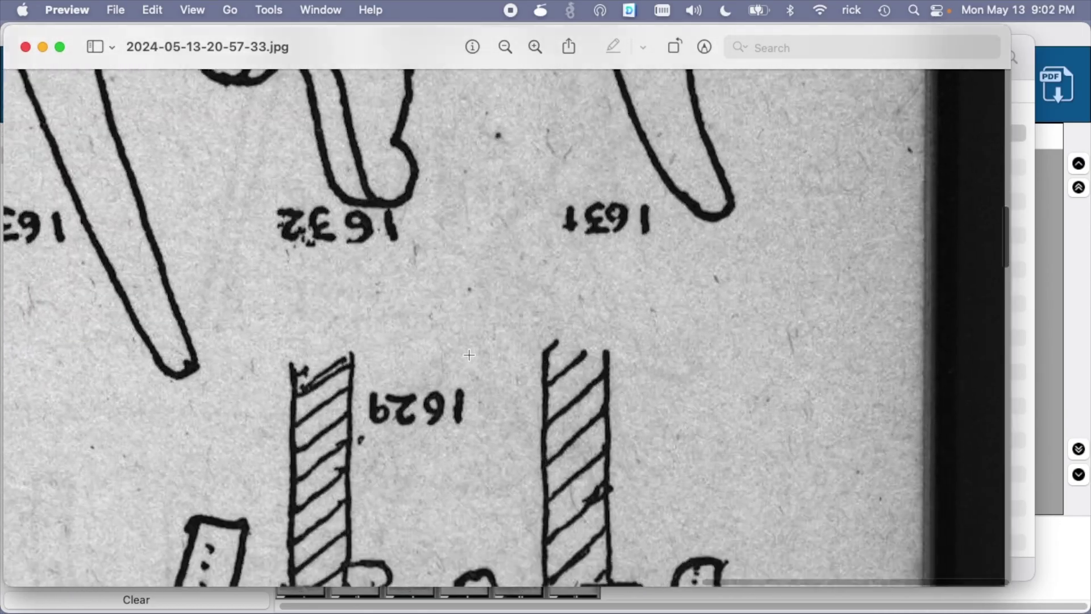
pyautogui.scroll(15, 469, 355)
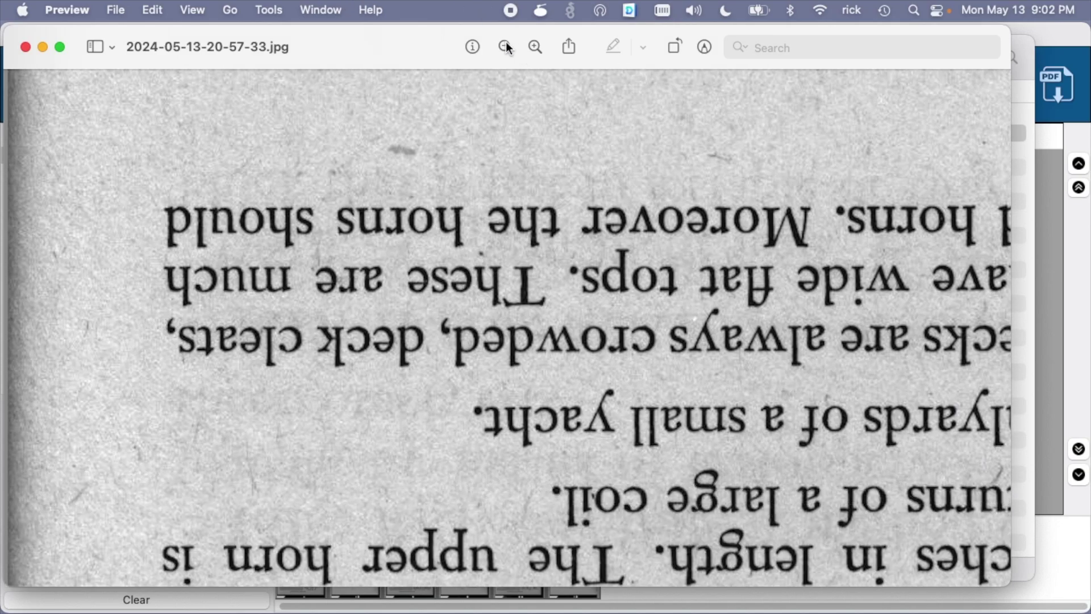
pyautogui.click(508, 48)
pyautogui.press('super+w')
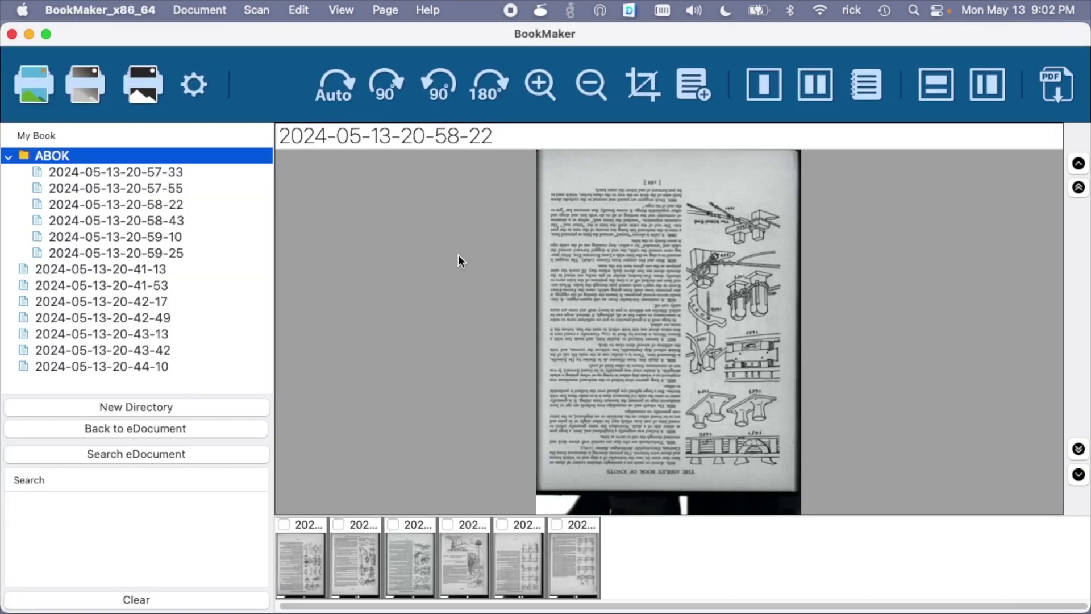